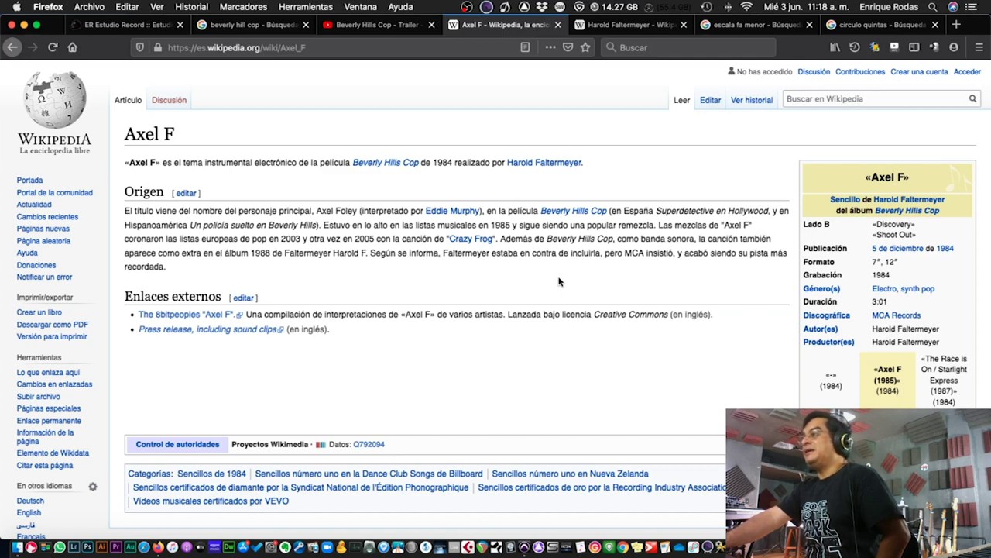
Switch from the Axel F article to Pro Tools and look through the session's tracks from Riff 1 down to Drum
scroll(559, 281, "down", 1)
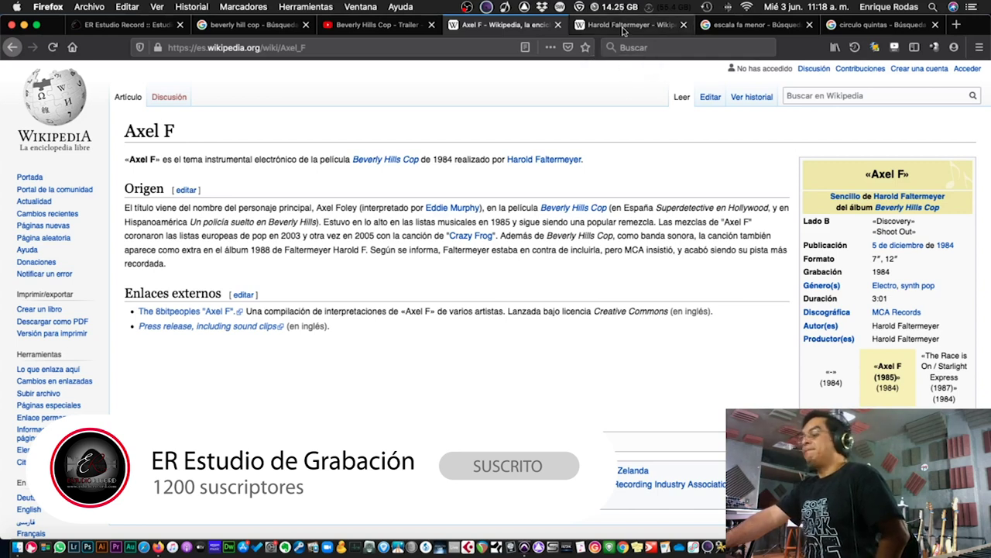
left_click(524, 548)
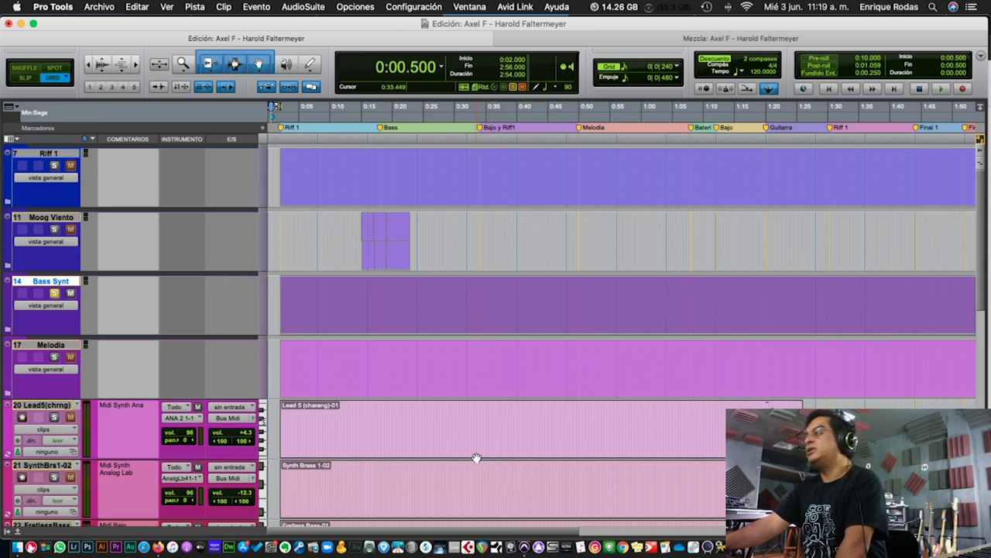
scroll(478, 457, "down", 5)
scroll(477, 457, "down", 3)
scroll(476, 457, "up", 8)
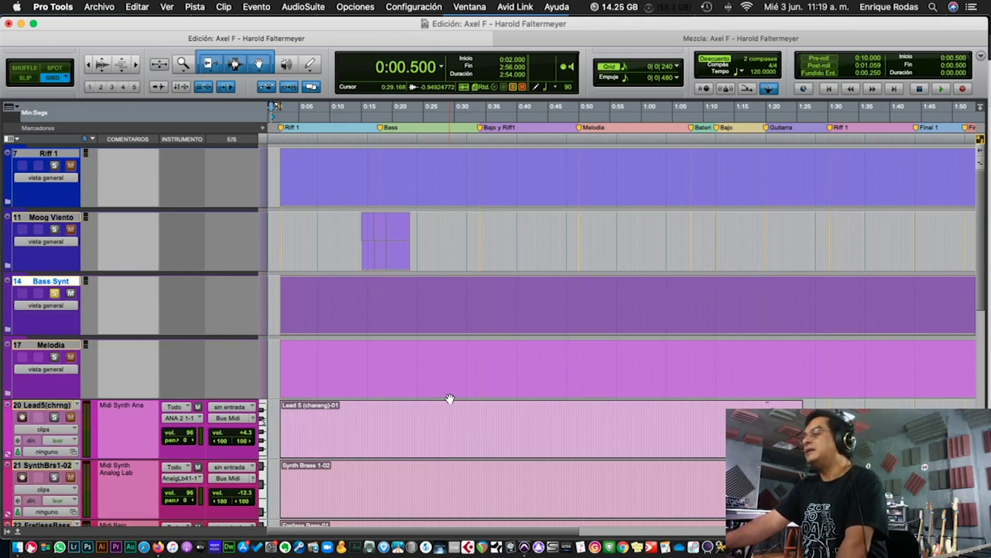
scroll(449, 398, "down", 6)
scroll(449, 398, "down", 2)
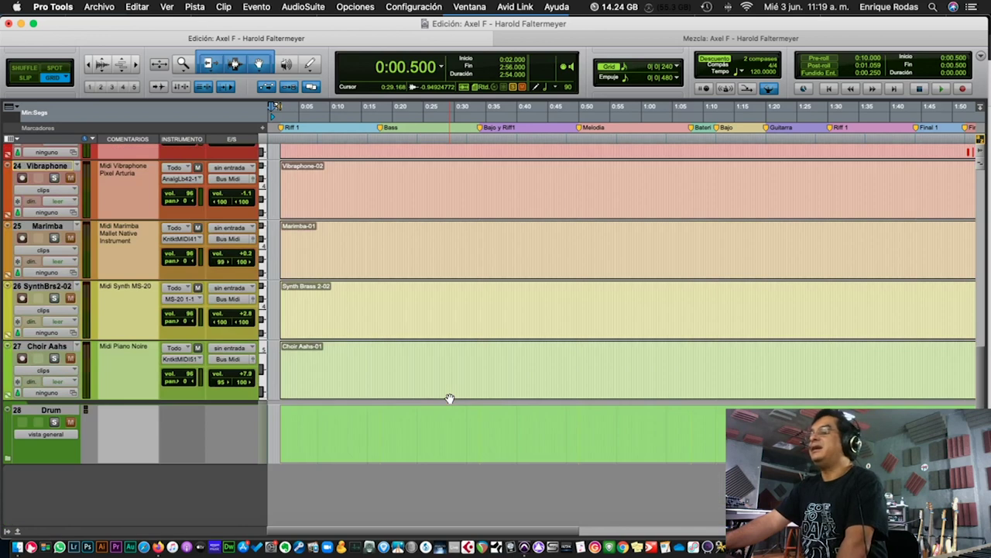
scroll(449, 398, "up", 3)
scroll(449, 398, "down", 3)
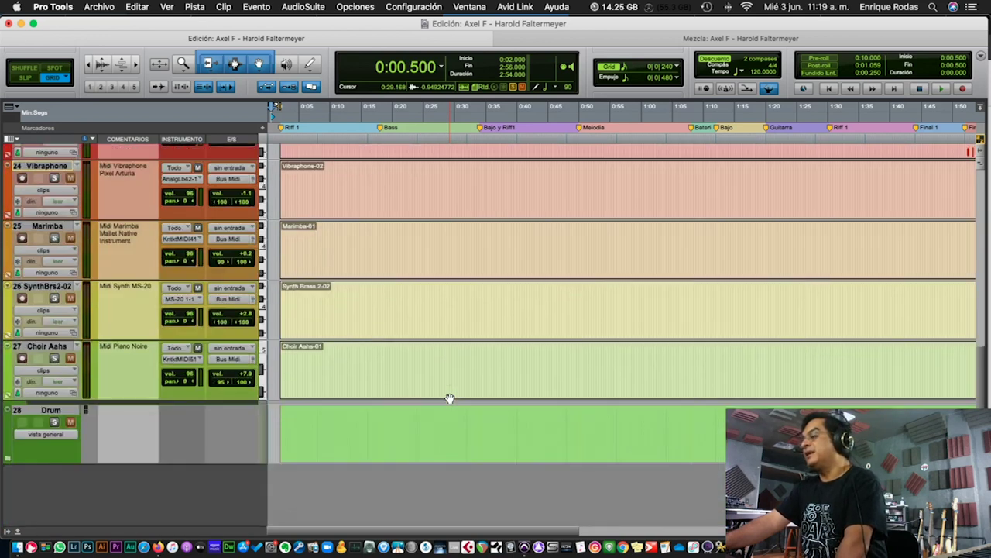
scroll(449, 398, "up", 8)
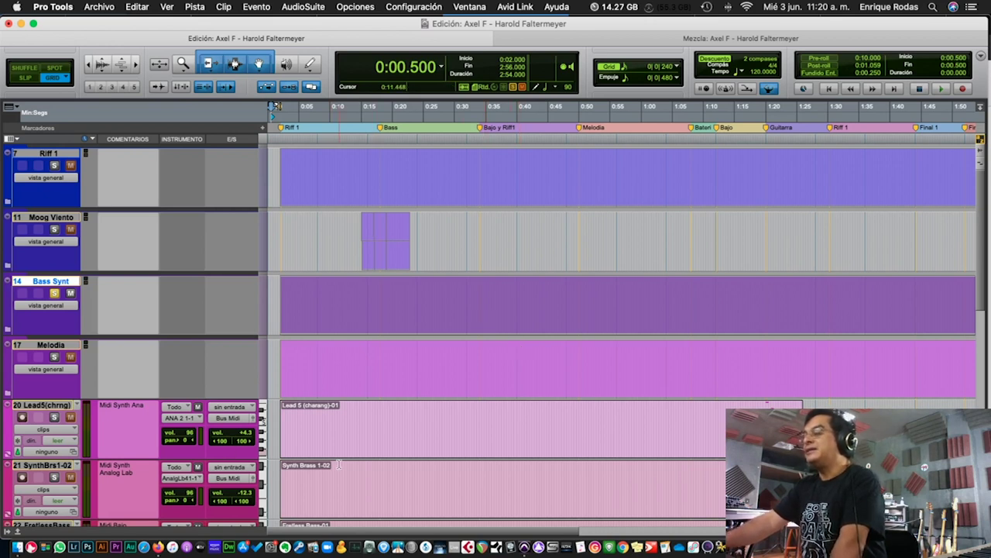
scroll(326, 434, "down", 5)
scroll(339, 464, "up", 5)
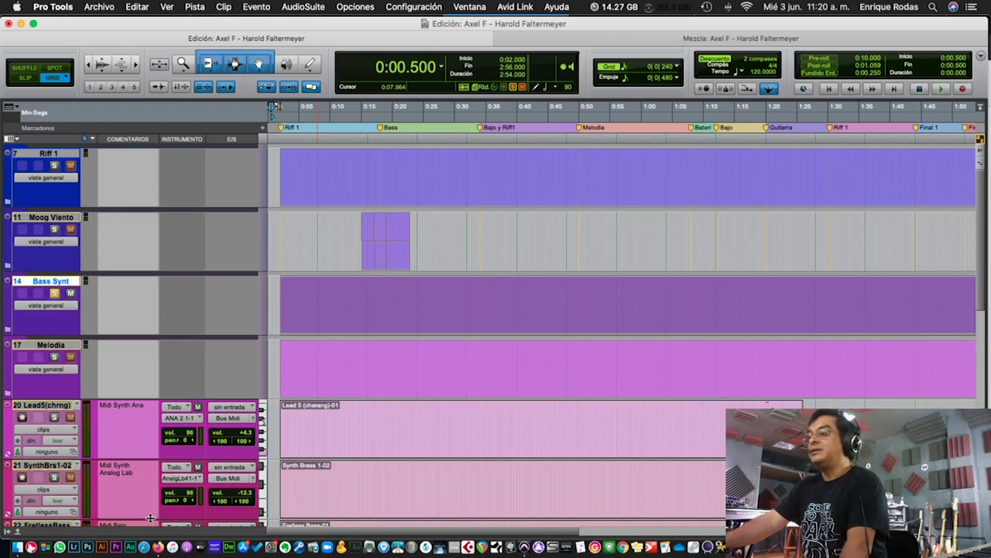
Switch to Firefox and show the image search results for the circle of fifths
left_click(158, 547)
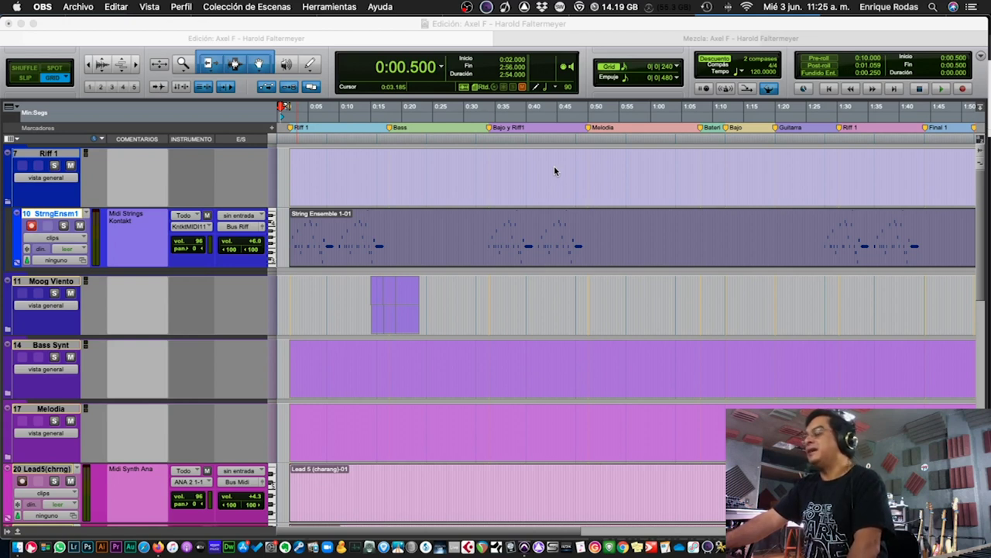
left_click(158, 547)
left_click(879, 24)
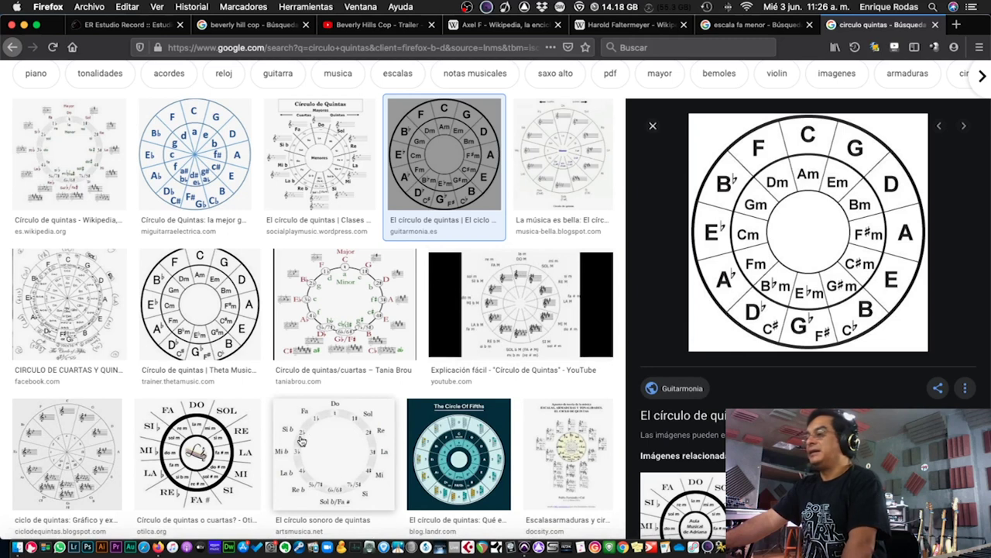
Switch back to Pro Tools, select the Riff 1 section from 0:01.750 to 0:18.500 in the timeline and play it
left_click(524, 547)
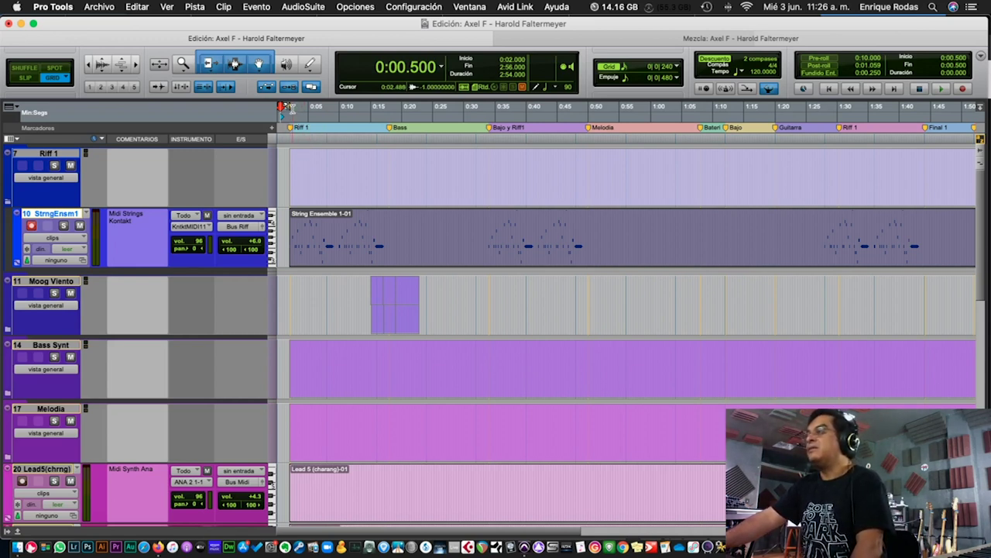
mouse_move(294, 110)
left_mouse_down()
mouse_move(355, 110)
mouse_move(284, 111)
left_mouse_up()
left_click(402, 108)
left_click_drag(400, 108, 296, 109)
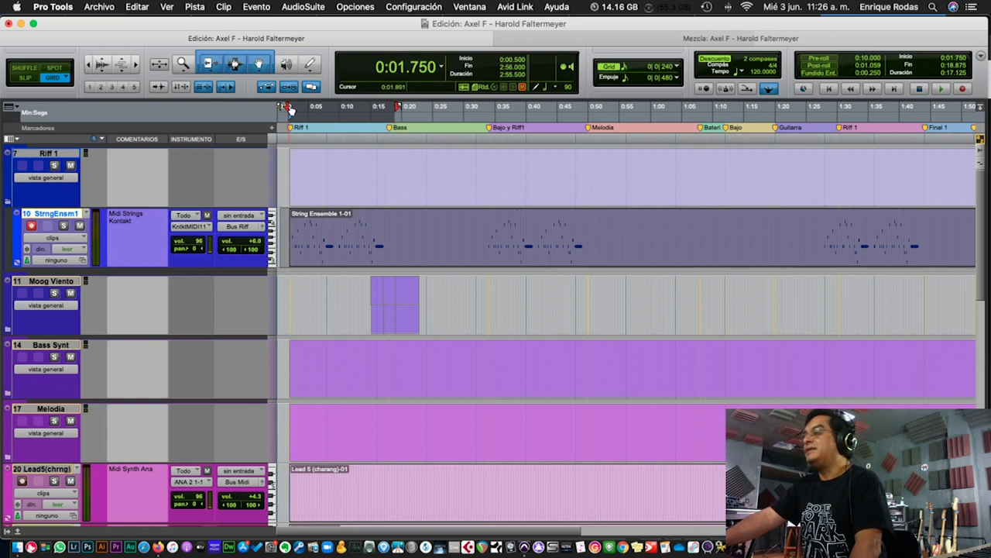
left_click_drag(399, 109, 395, 109)
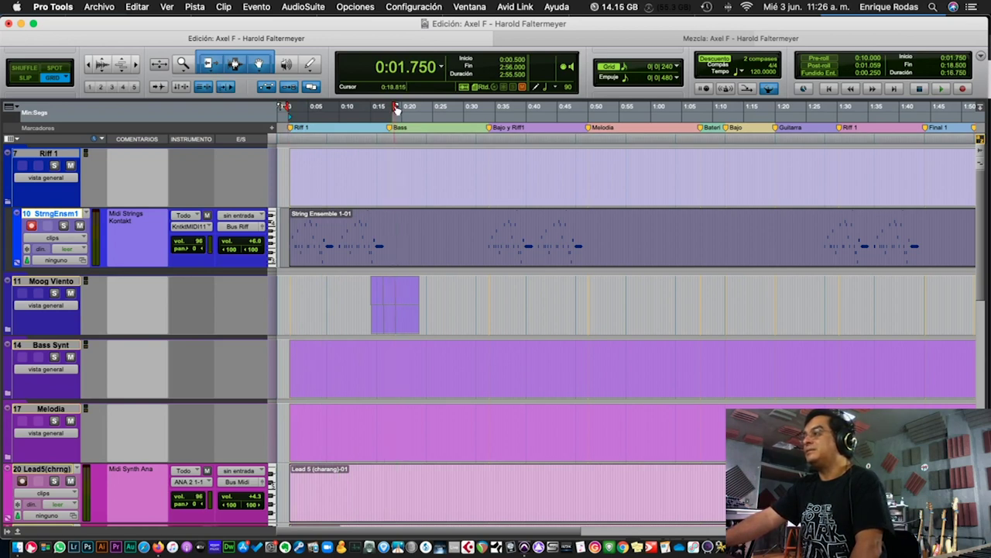
key("space")
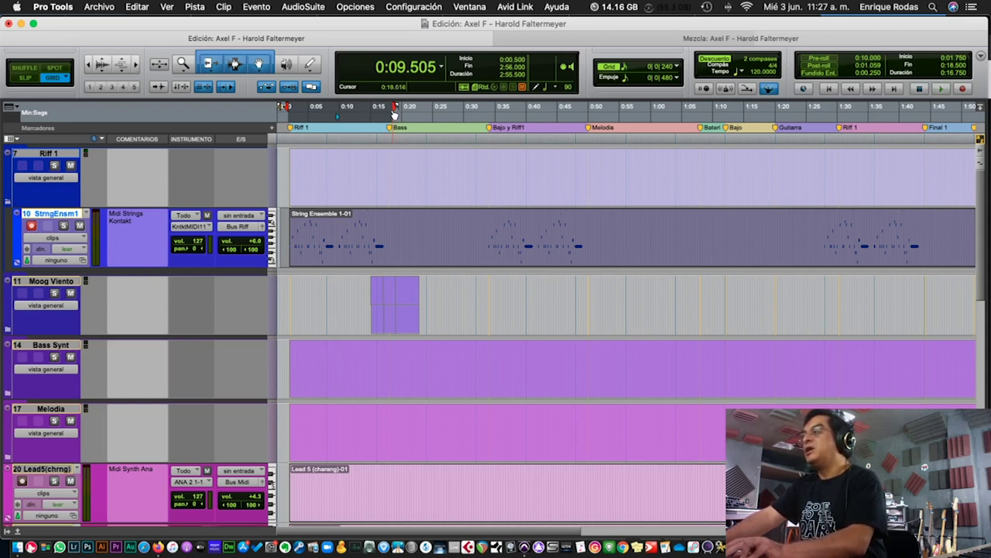
Expand the Moog Viento folder track, then select 0:16.375 to 0:19.375 in the timeline and play that passage
left_click_drag(493, 107, 387, 103)
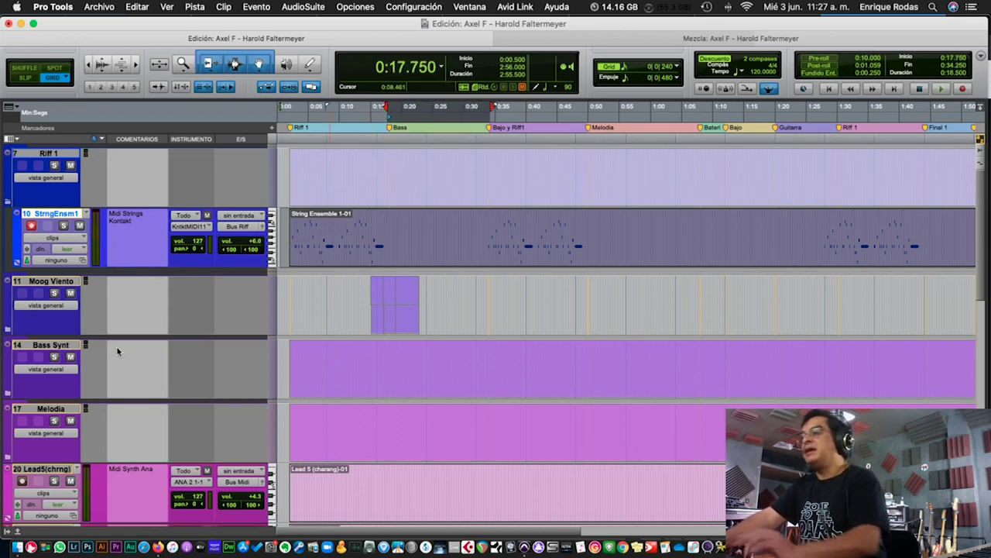
left_click(8, 331)
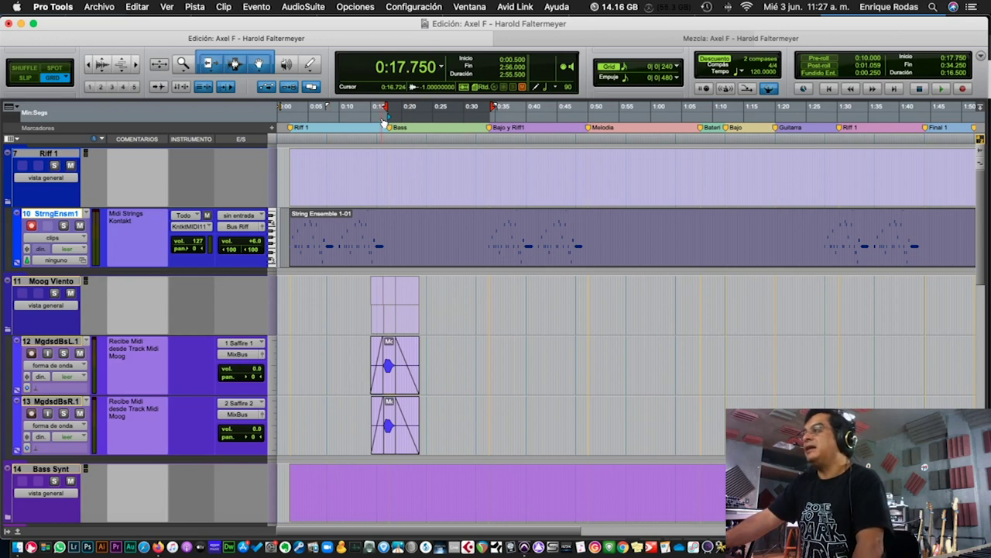
left_click_drag(387, 110, 379, 109)
left_click_drag(494, 110, 403, 115)
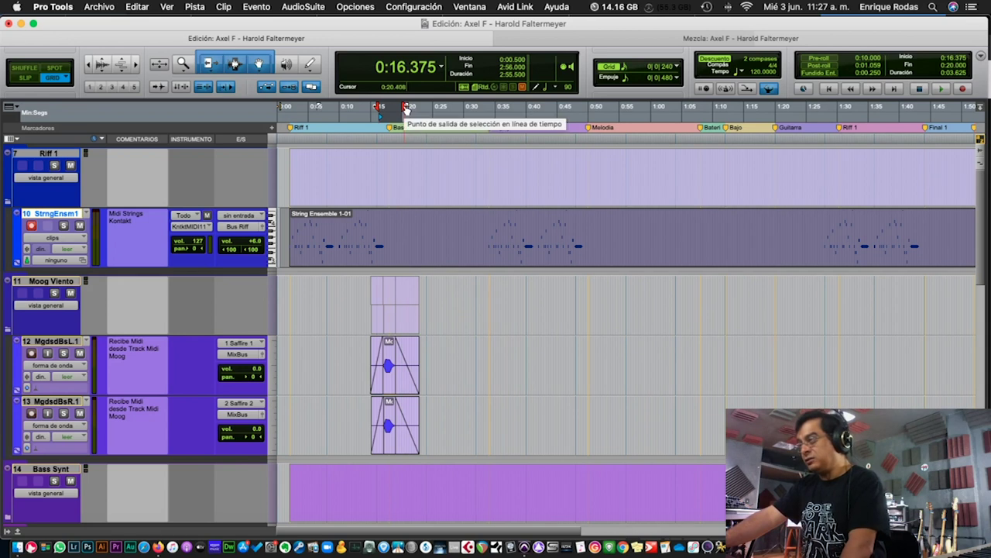
left_click_drag(406, 109, 400, 108)
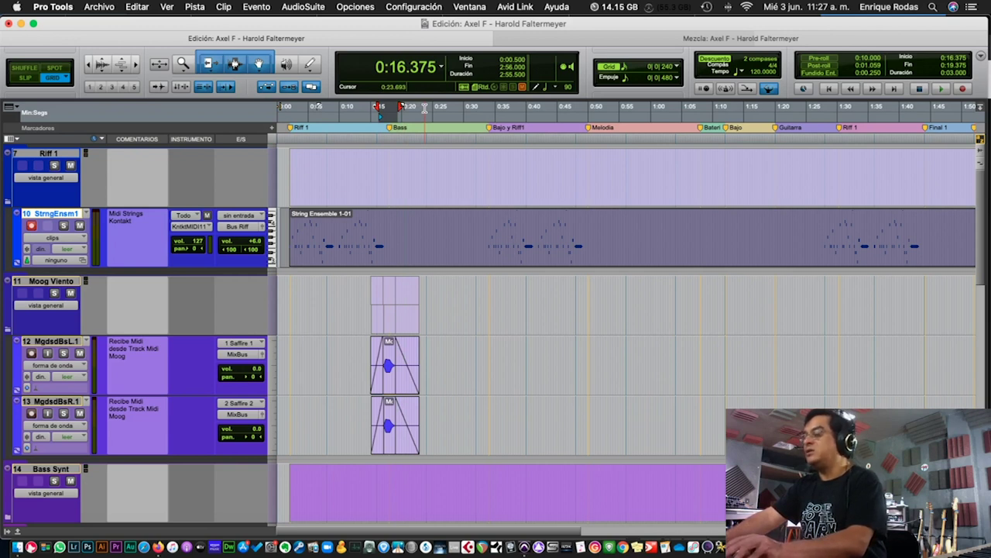
key("space")
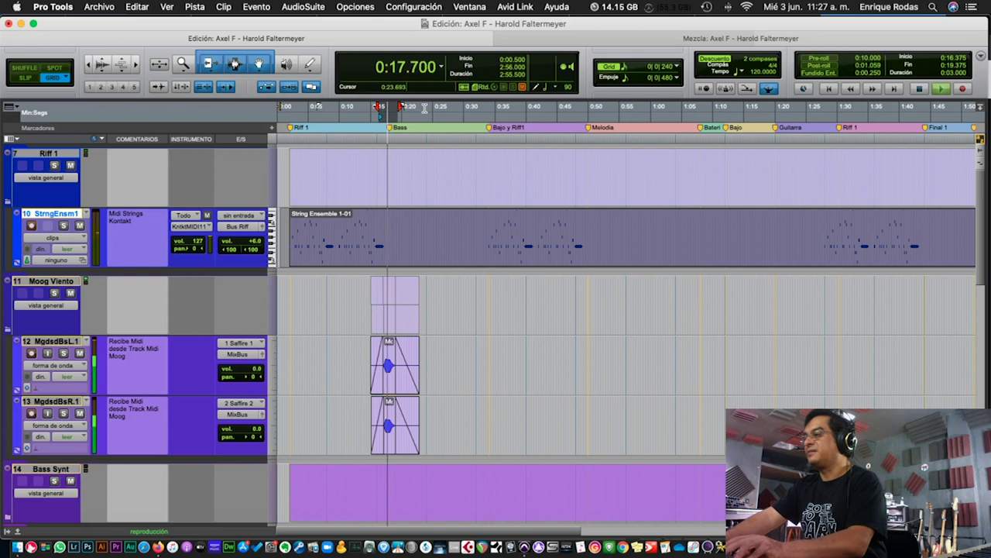
key("space")
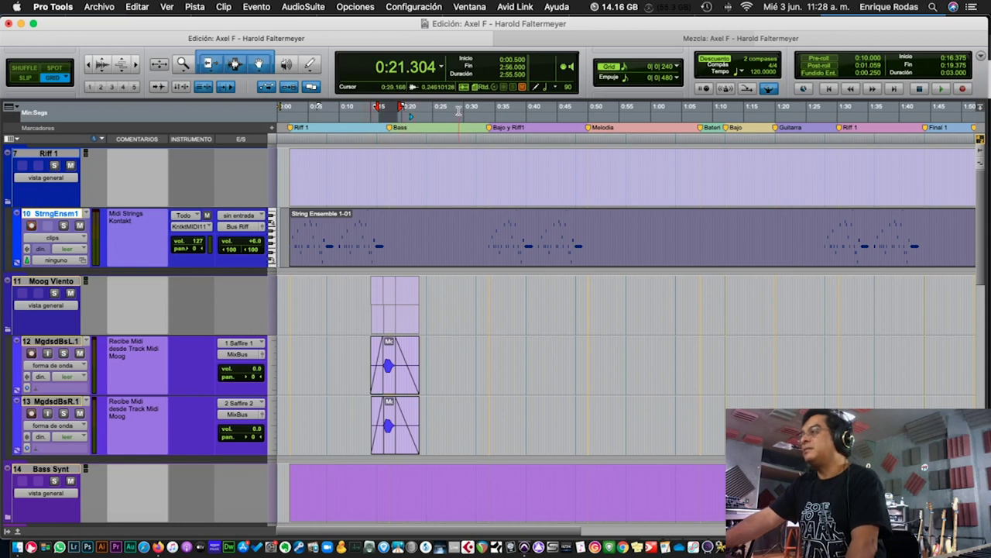
Select the Bass section from 0:17.625 to 0:34.375, collapse the Riff 1 and Moog Viento folders and expand Bass Synt
left_click_drag(491, 106, 387, 106)
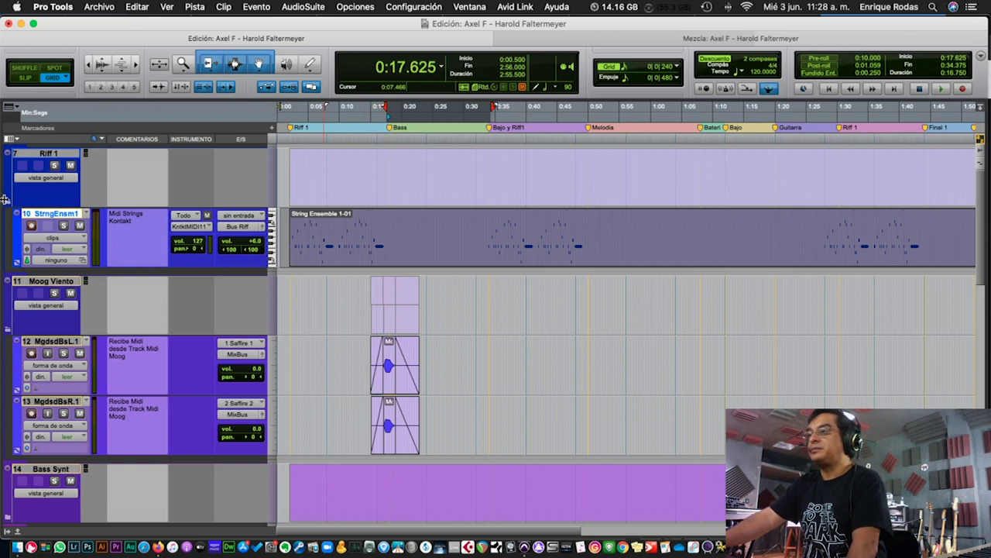
left_click(8, 204)
left_click(8, 267)
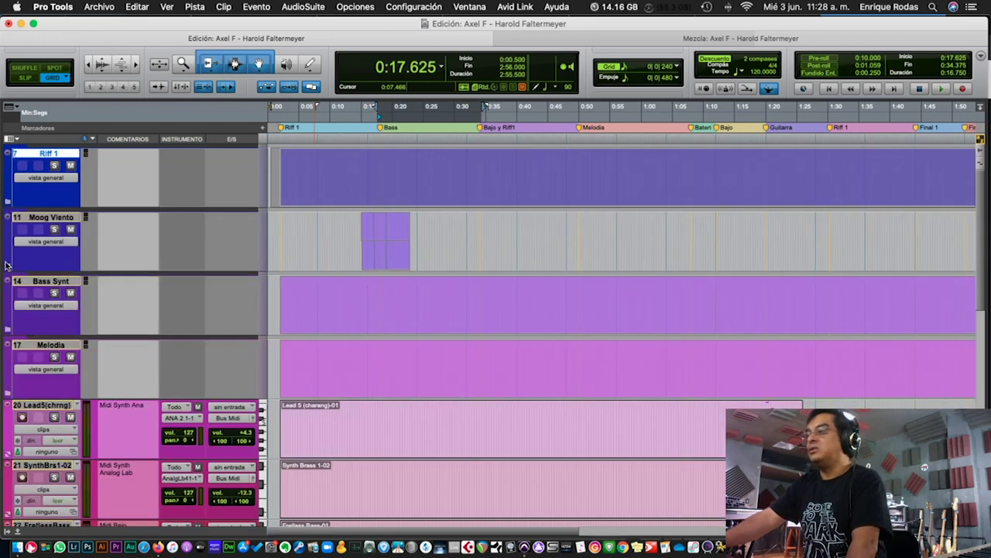
left_click(8, 332)
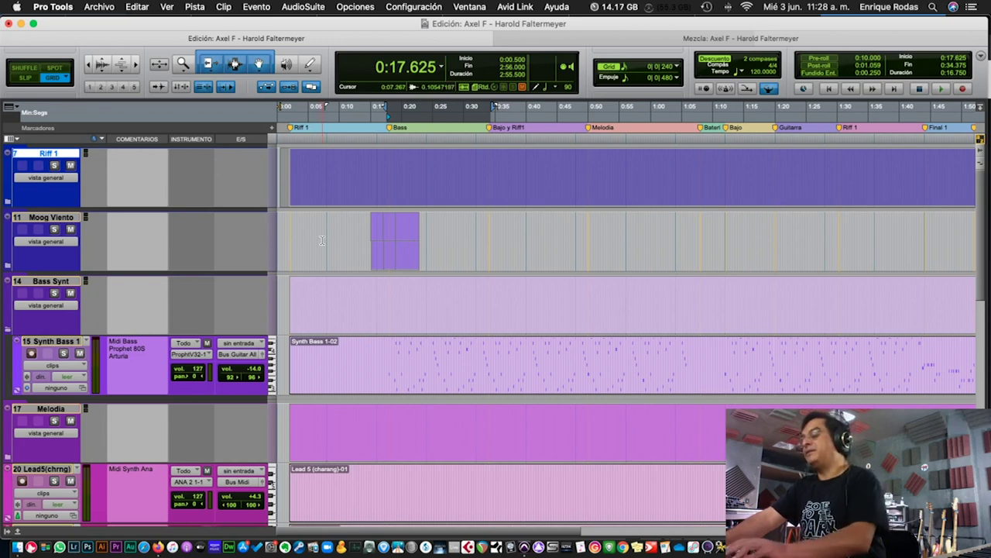
Play the Bass section, soloing the Synth Bass 1 track, then stop and collapse the Bass Synt folder
key("space")
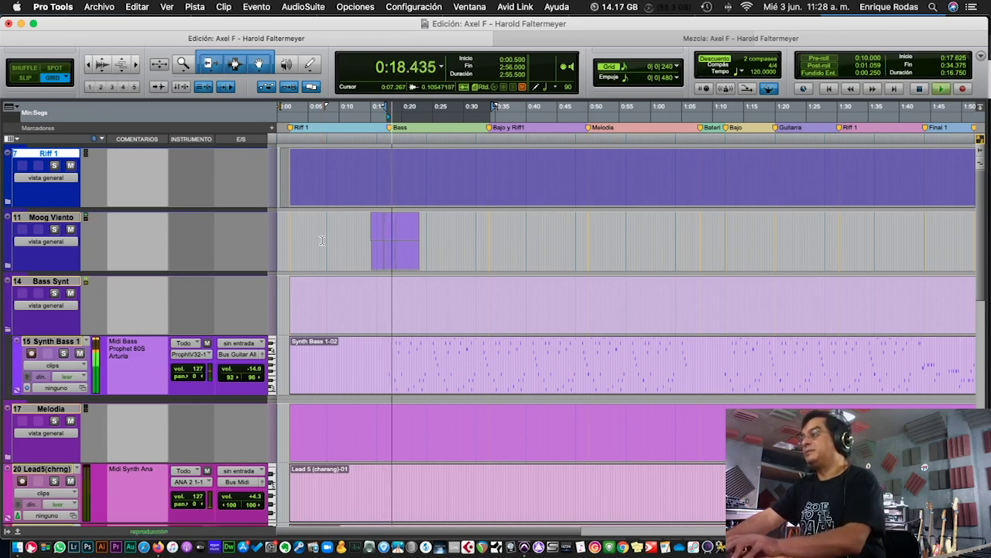
left_click(64, 353)
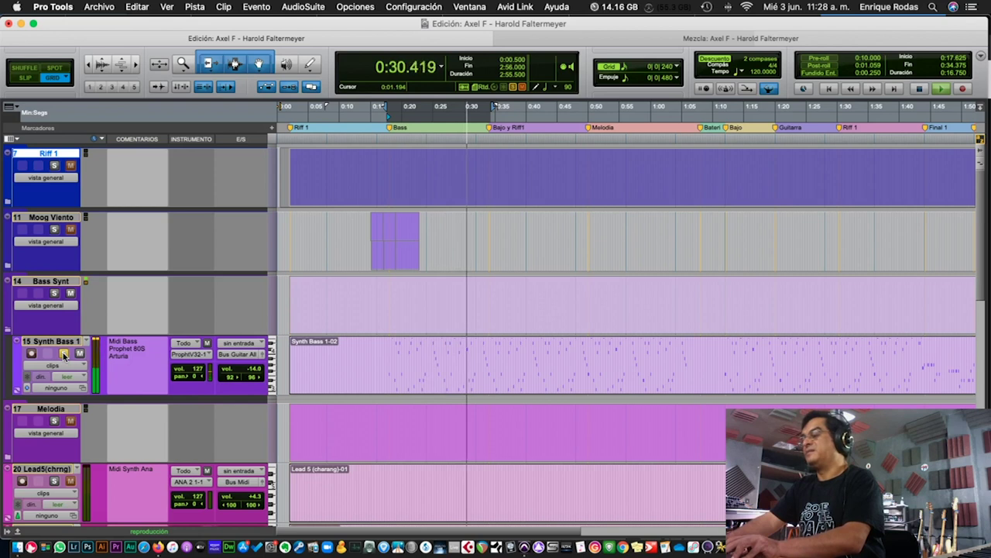
key("space")
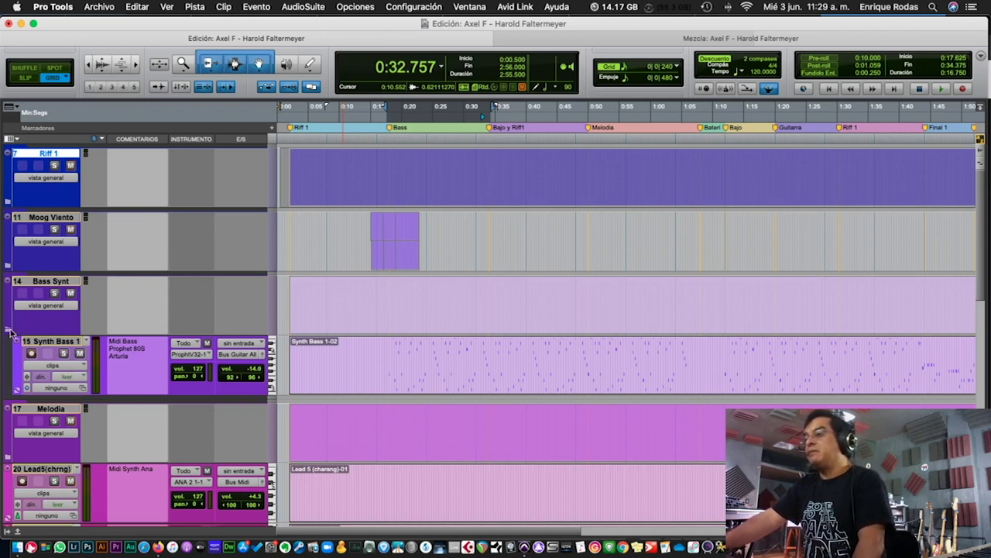
left_click(9, 332)
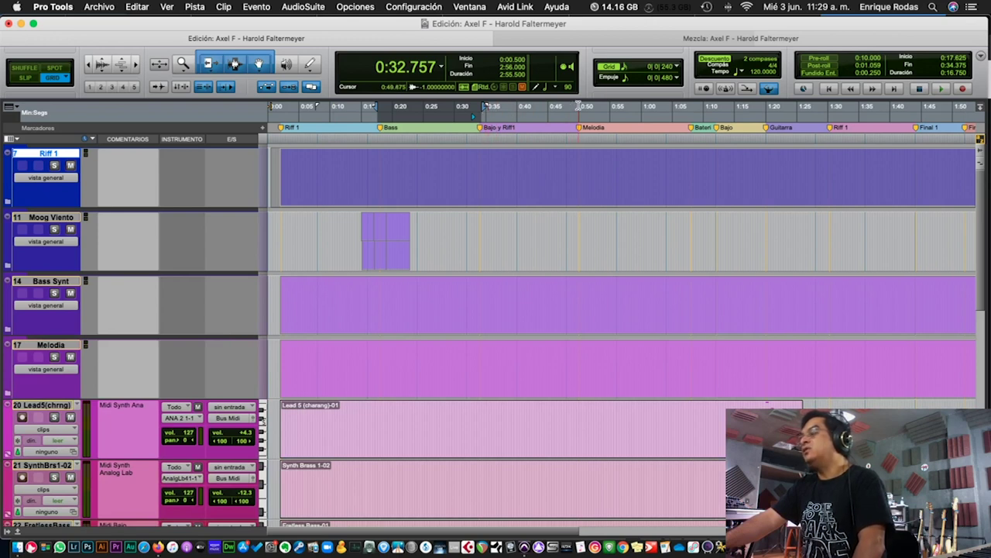
Solo the Drums track, select 0:16.750 to 0:50.875 in the timeline and play that range
left_click_drag(580, 106, 471, 117)
scroll(149, 342, "down", 10)
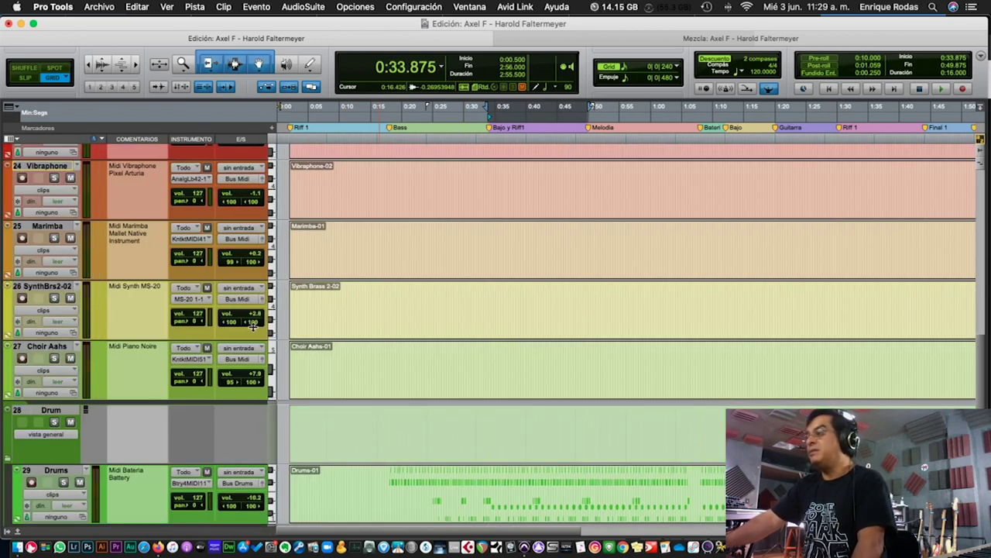
left_click_drag(381, 108, 594, 112)
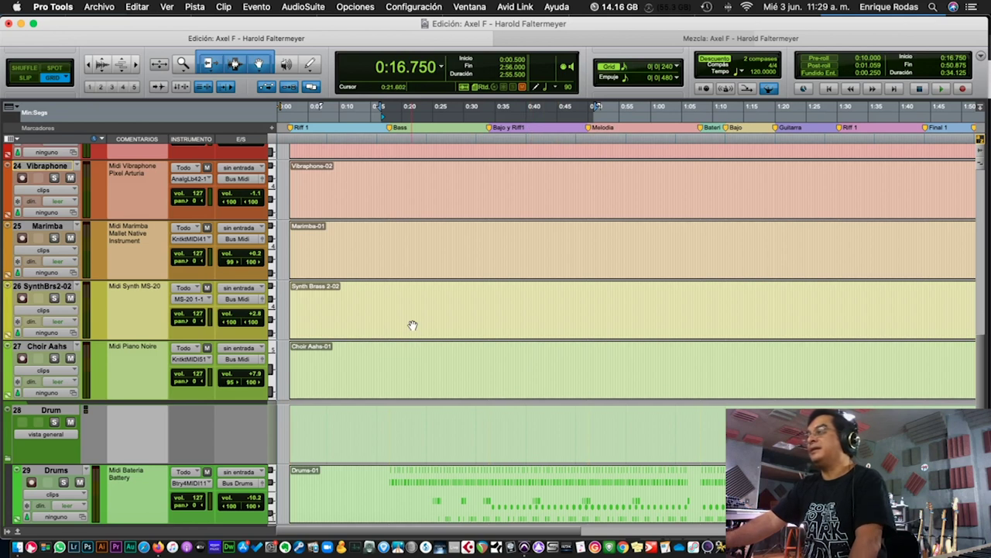
left_click(64, 482)
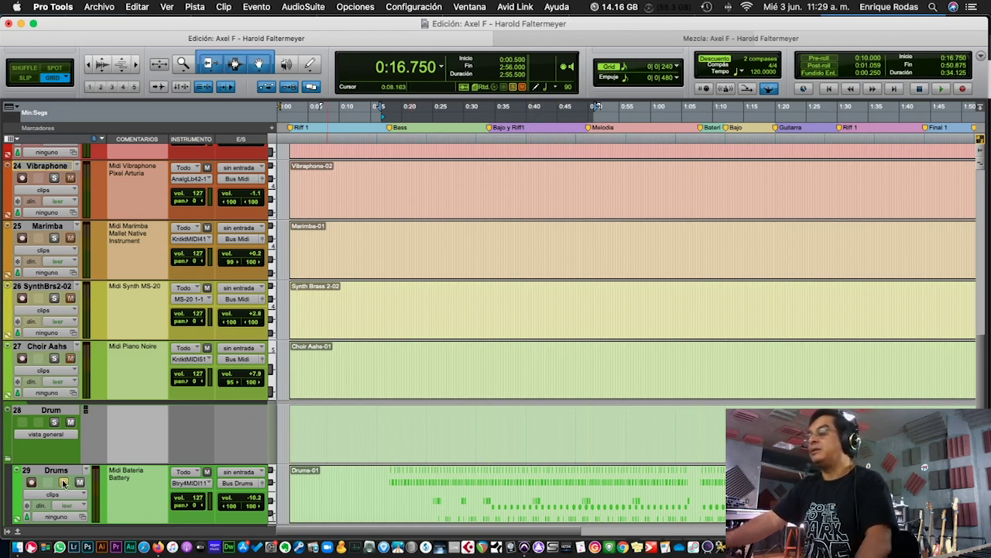
key("space")
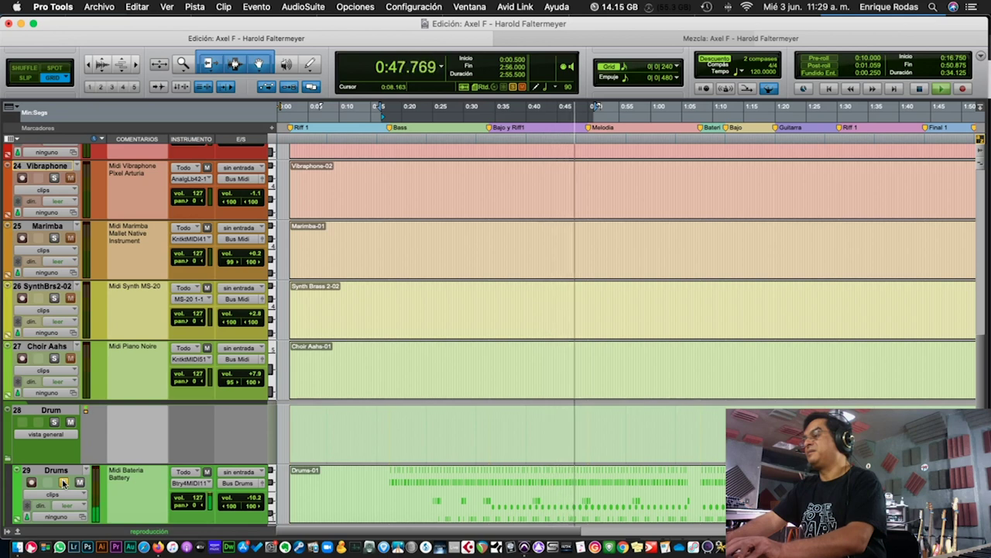
key("space")
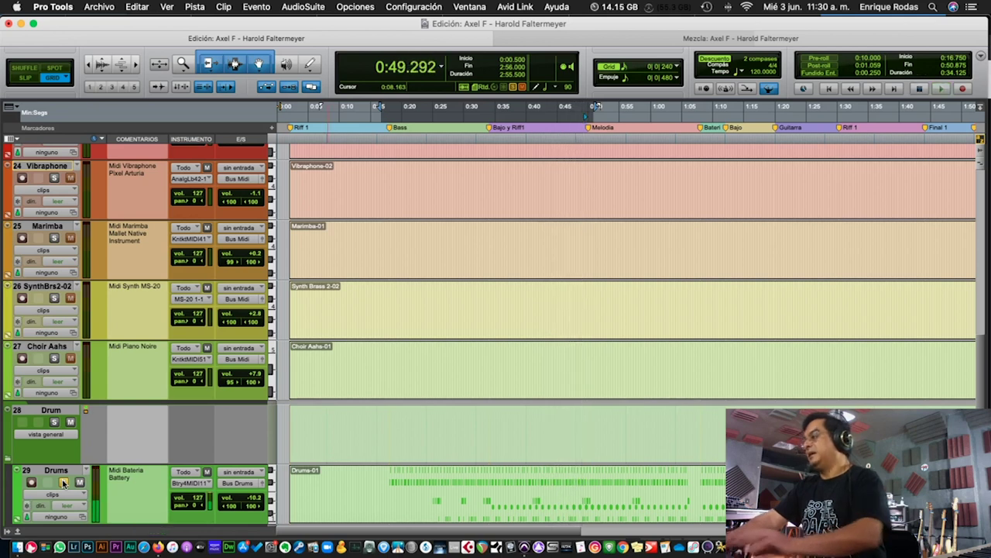
left_click(64, 481)
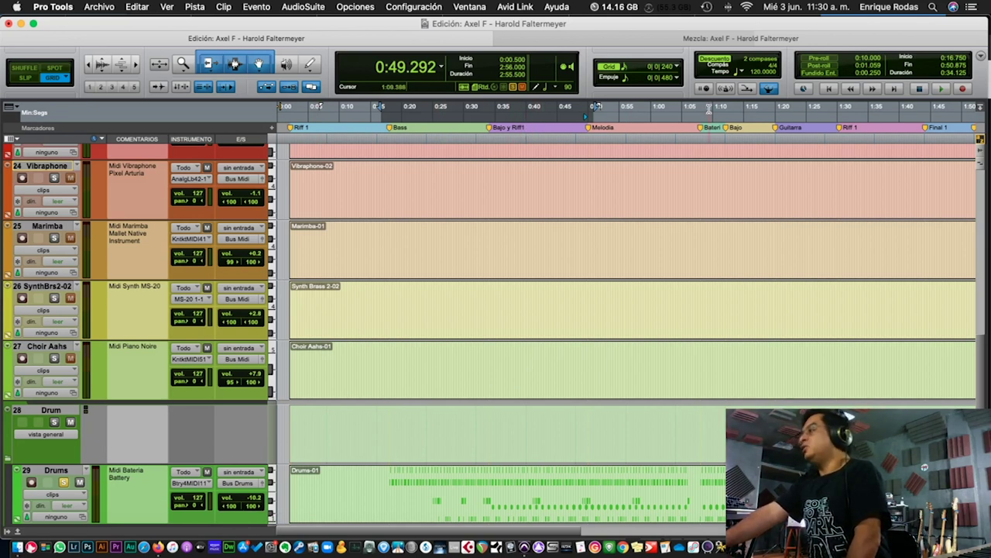
Select the Melodia section from 0:49.375 to 1:08.500 in the timeline and solo the Melodia folder track
left_click_drag(704, 106, 587, 106)
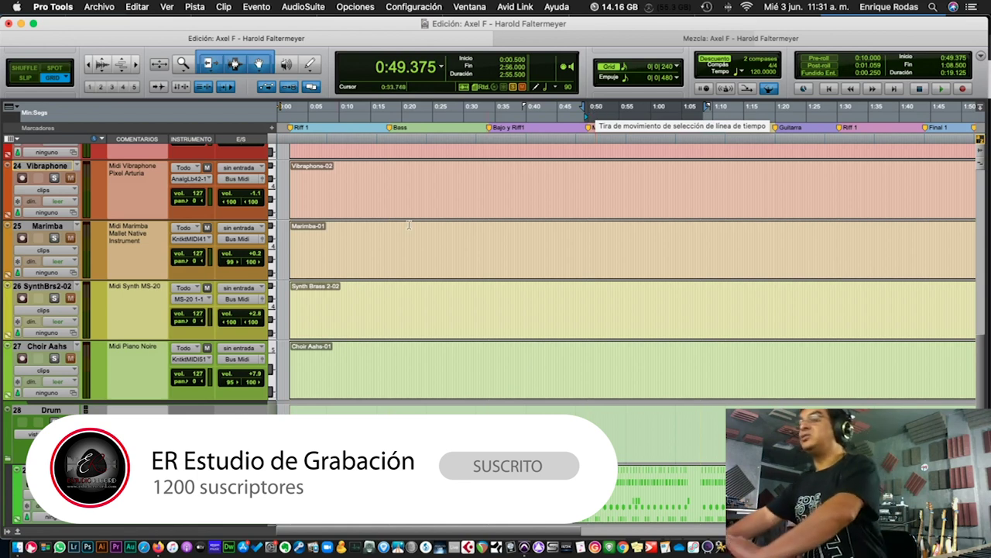
scroll(83, 269, "up", 10)
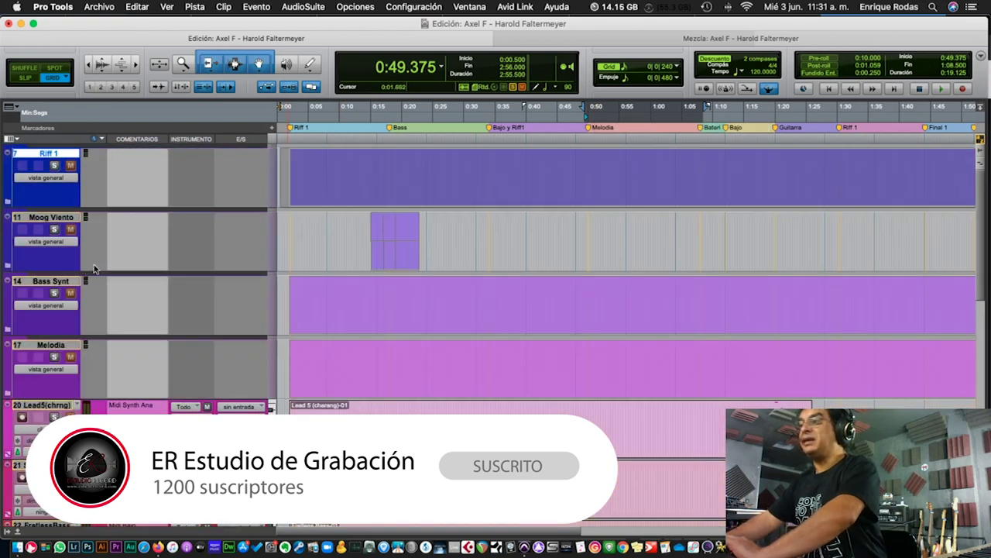
scroll(94, 264, "down", 3)
left_click(54, 230)
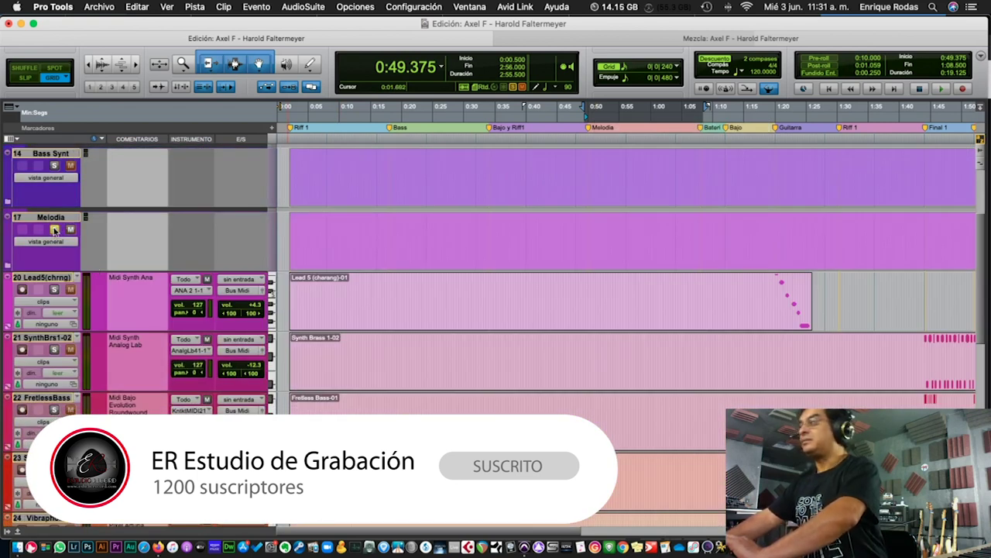
Play the selected Melodia section with the Melodia folder track soloed, looking over the tracks down to Drums during playback
key("space")
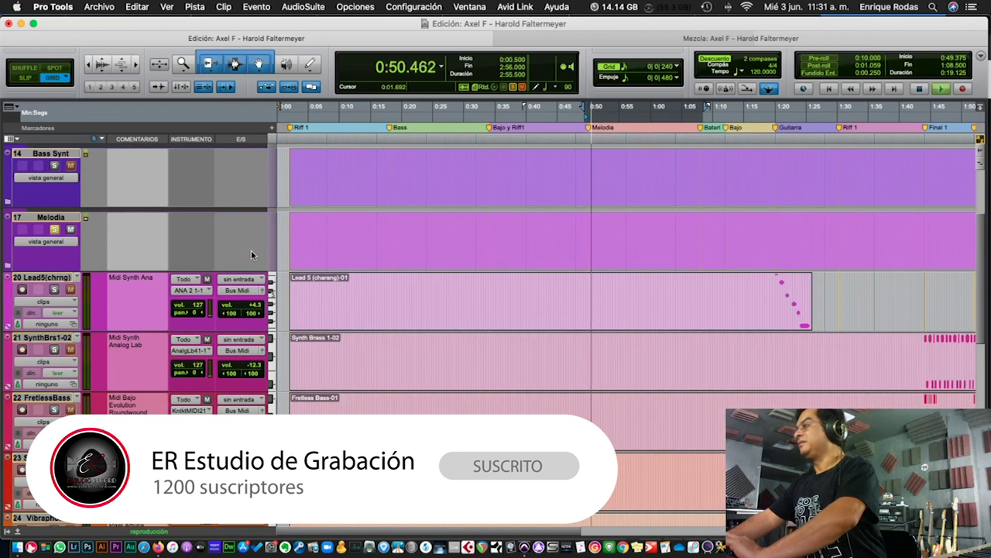
scroll(86, 256, "down", 8)
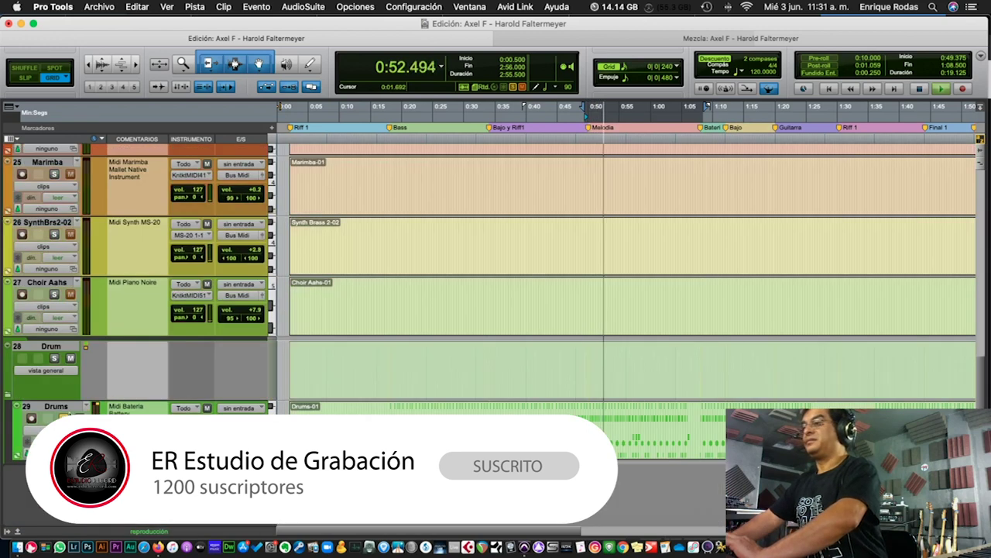
scroll(65, 325, "up", 10)
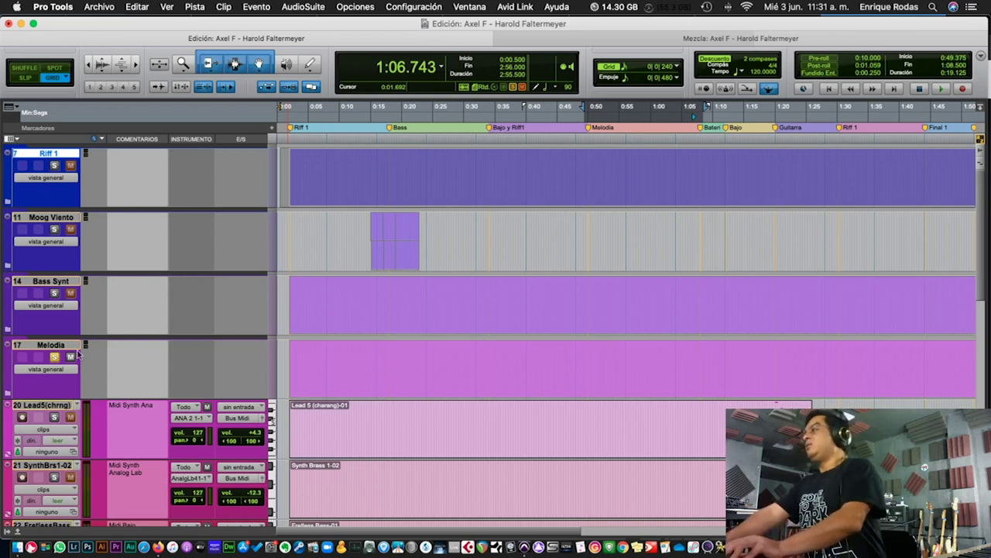
Select 1:07.125 to 1:12.125 in the timeline and play it with the Drum folder track soloed instead of Melodia
left_click(714, 107)
left_click_drag(714, 107, 697, 107)
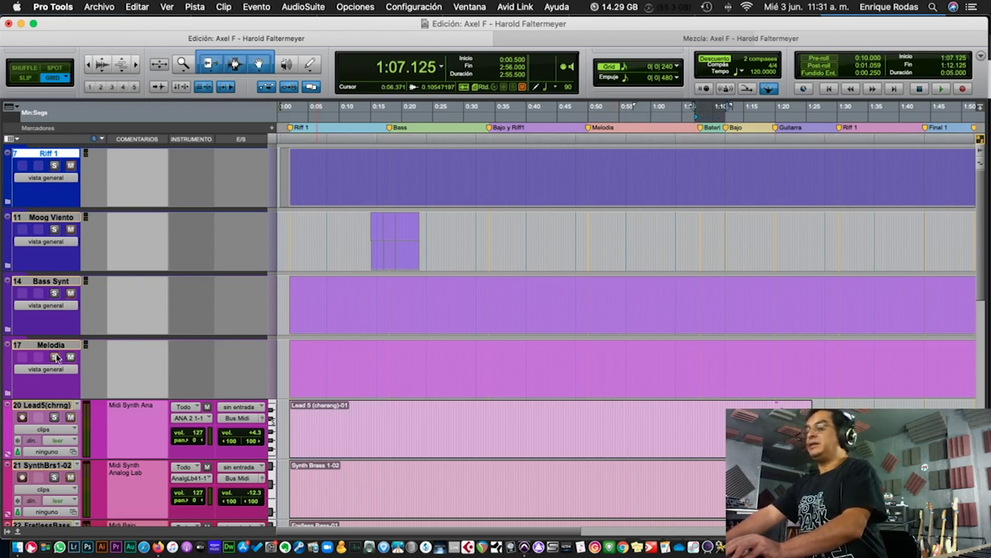
scroll(58, 360, "down", 10)
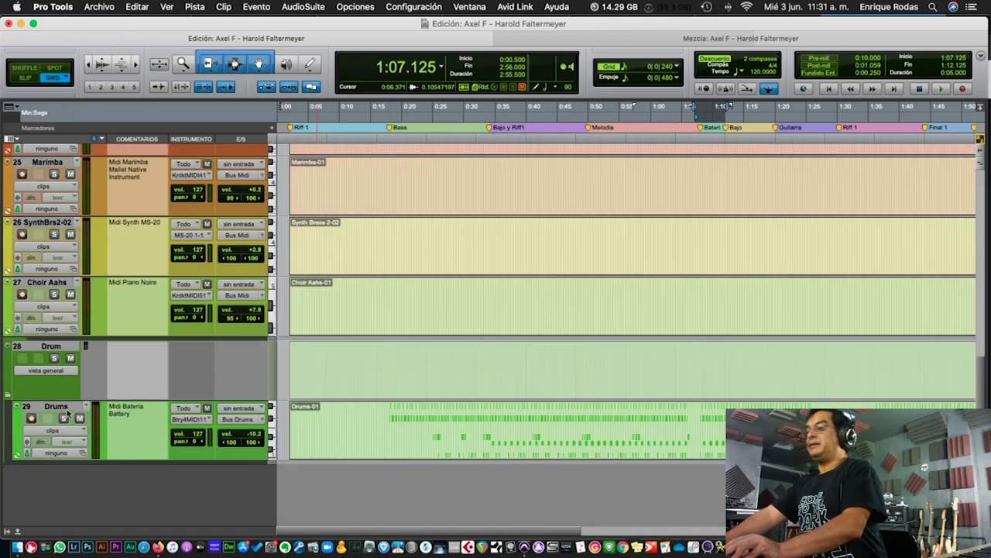
left_click(55, 358)
key("space")
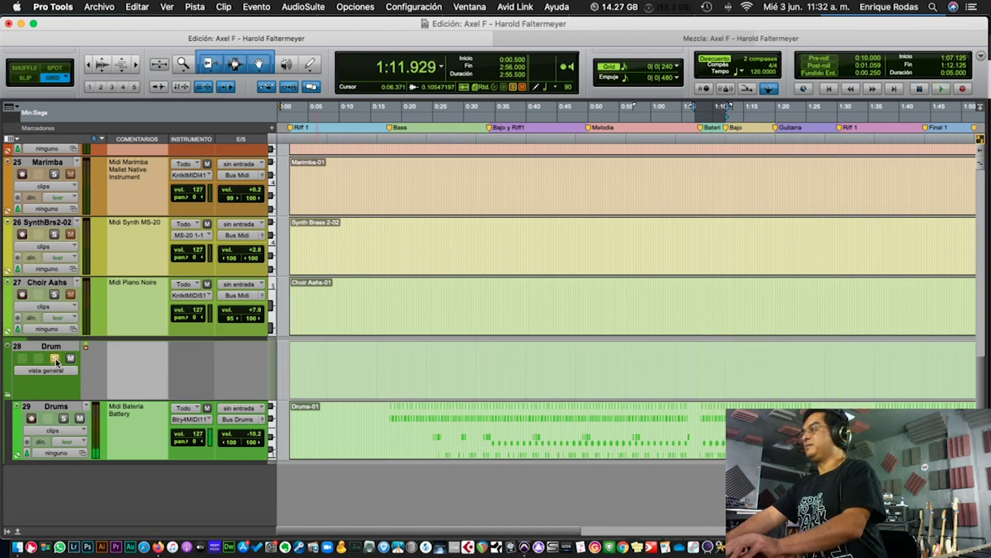
Select the Bajo section from 1:10.500 to 1:20.750 and play it with Bass Synt soloed instead of Drum
scroll(232, 414, "up", 10)
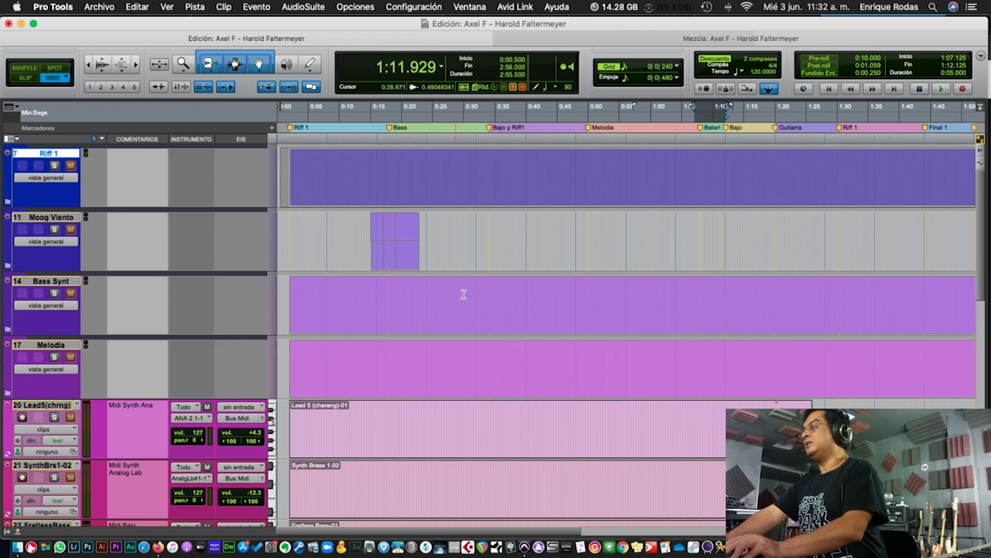
left_click_drag(784, 106, 722, 107)
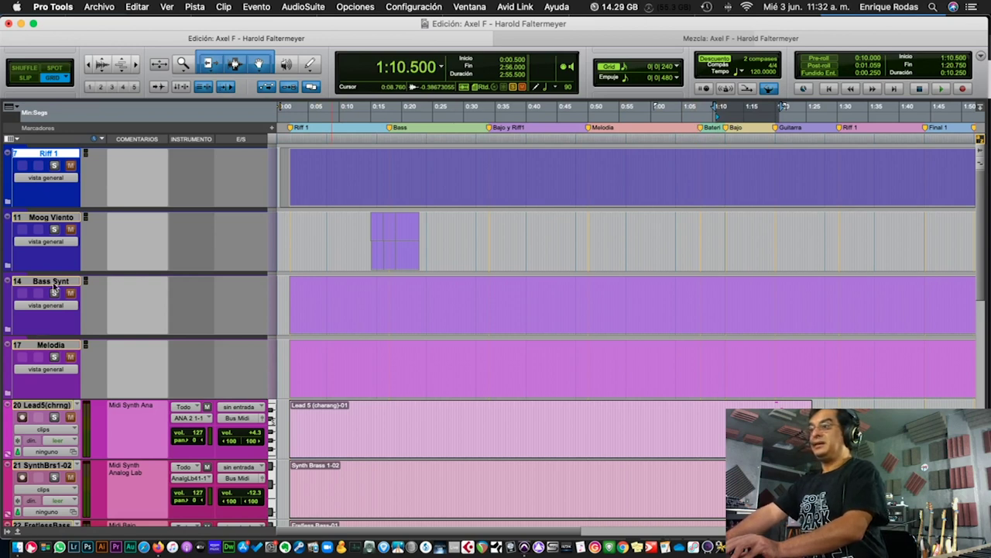
scroll(56, 333, "down", 10)
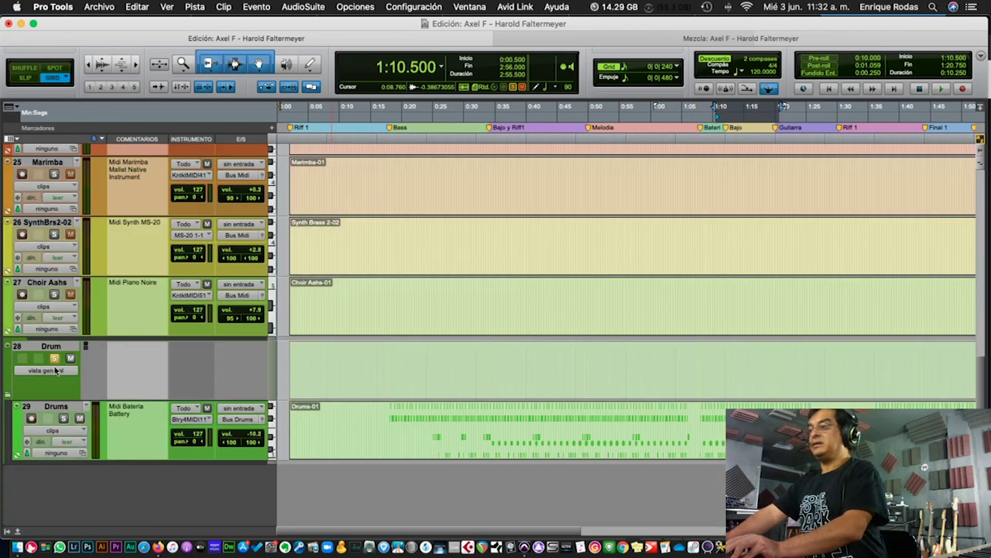
scroll(54, 364, "up", 10)
key("space")
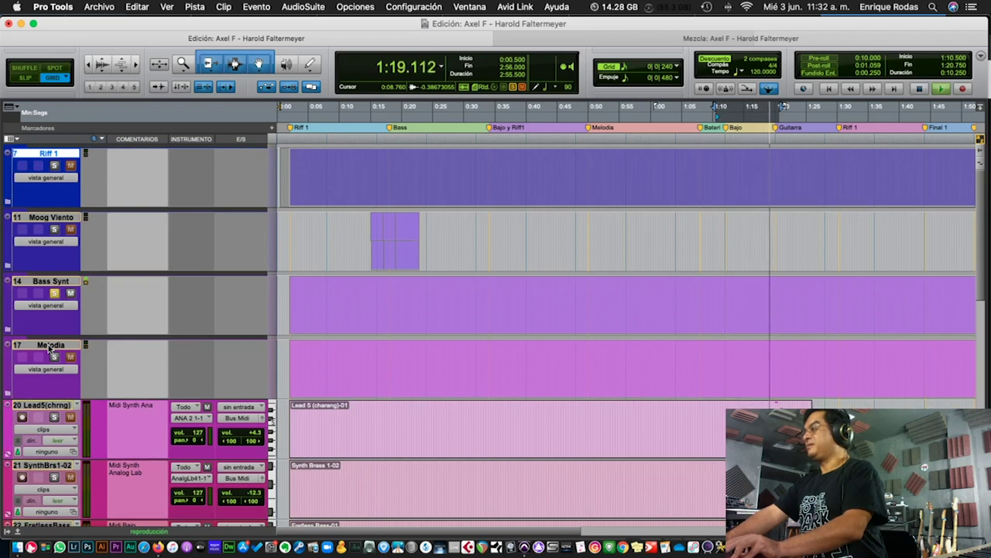
key("space")
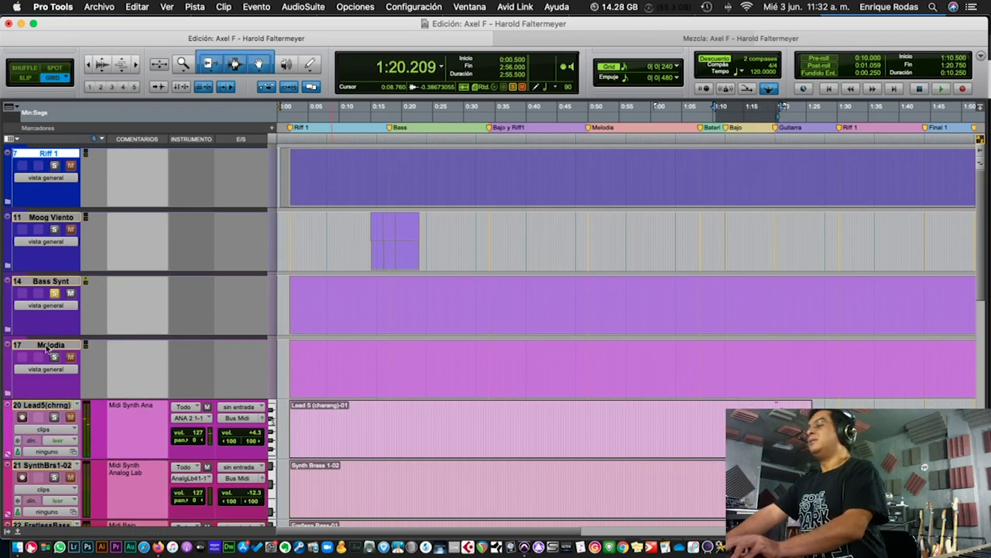
Select 1:19.500 to 1:27.125 in the Guitarra section and play it with the Lead5(chrng) track soloed
scroll(35, 353, "right", 5)
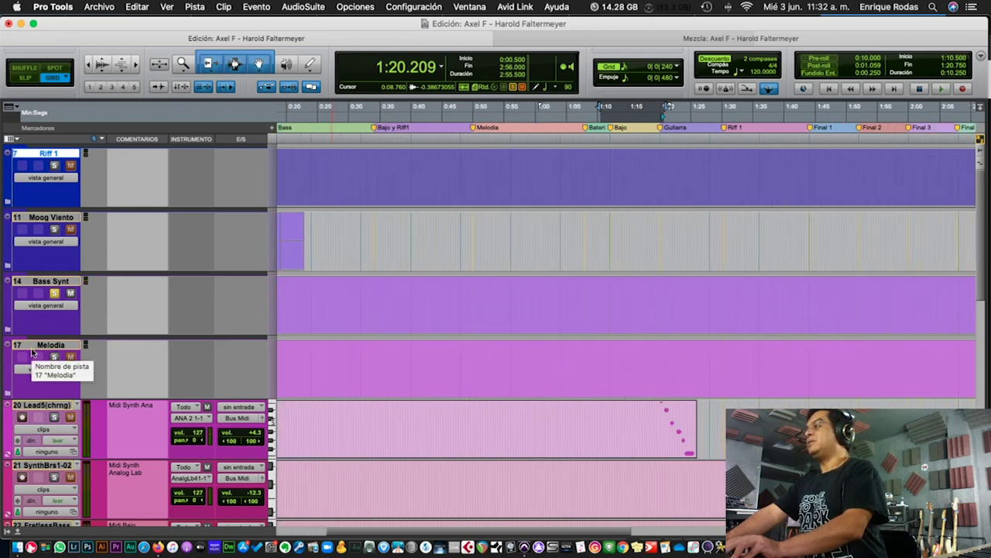
left_click(718, 113)
left_click_drag(718, 113, 662, 112)
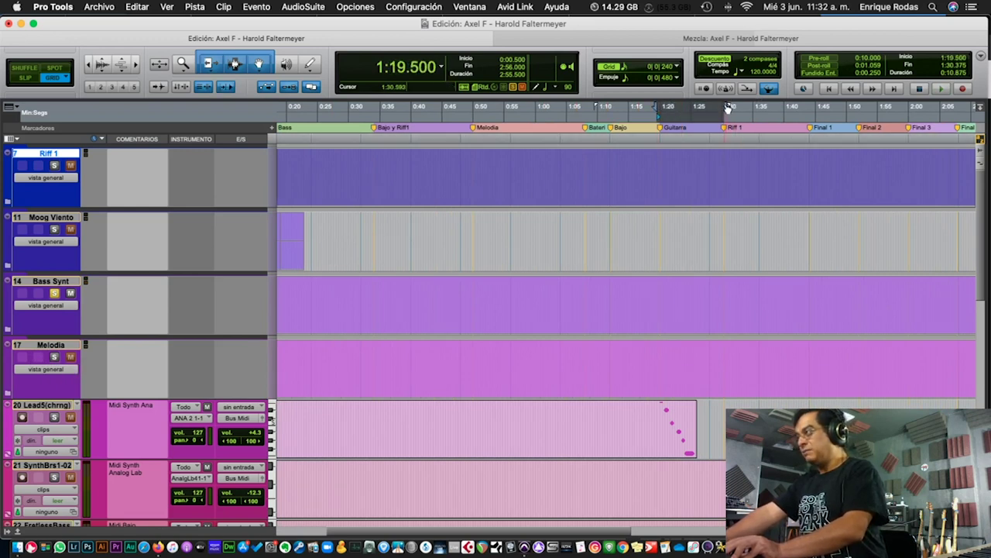
left_click_drag(727, 108, 730, 110)
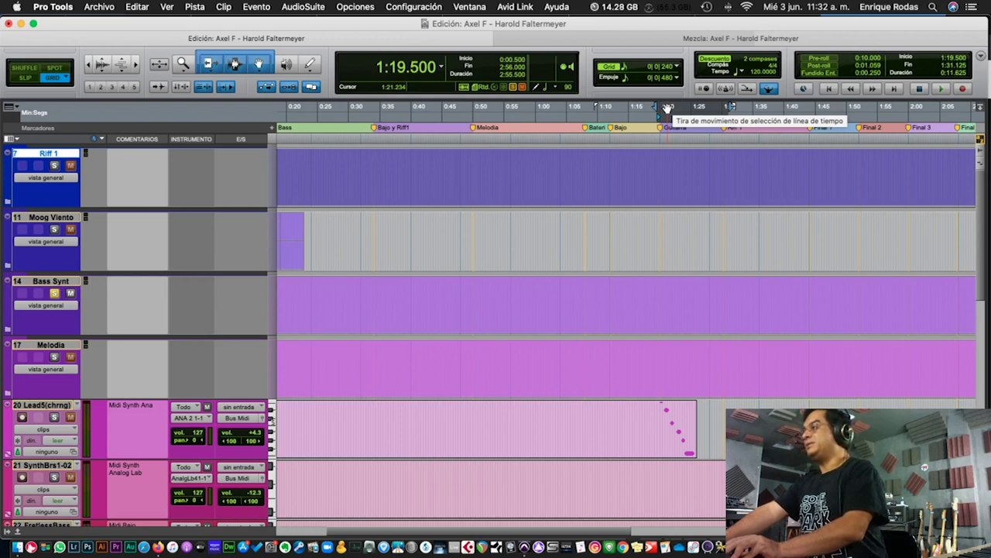
left_click_drag(731, 107, 707, 114)
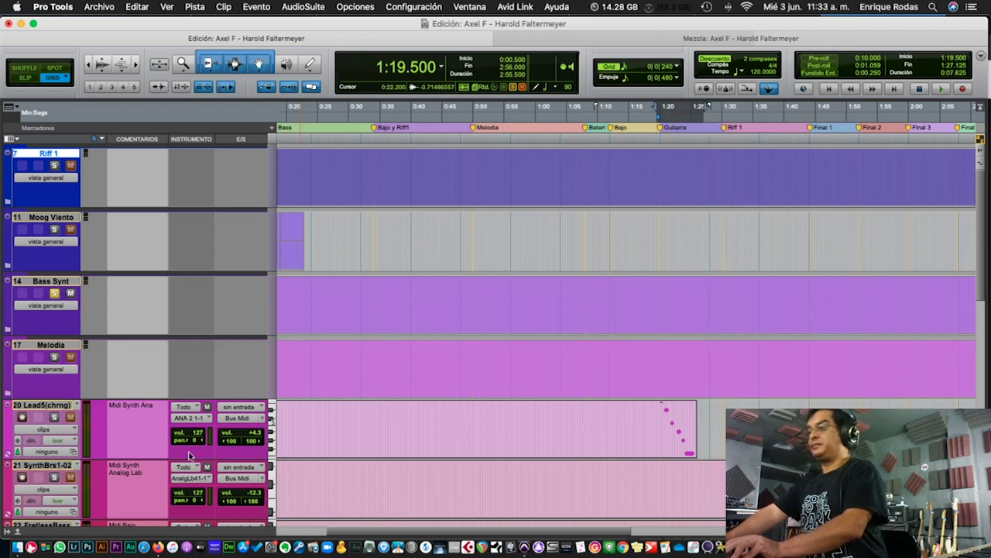
left_click(55, 418)
key("space")
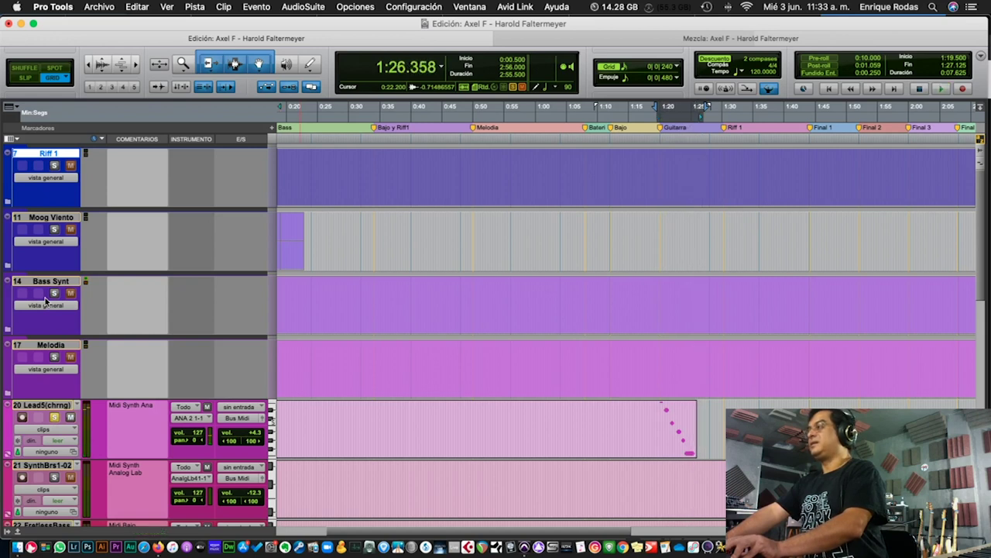
Select the second Riff 1 section from 1:29.750 to 1:44.375 and play it with Riff 1 soloed instead of Lead5(chrng)
scroll(459, 203, "right", 2)
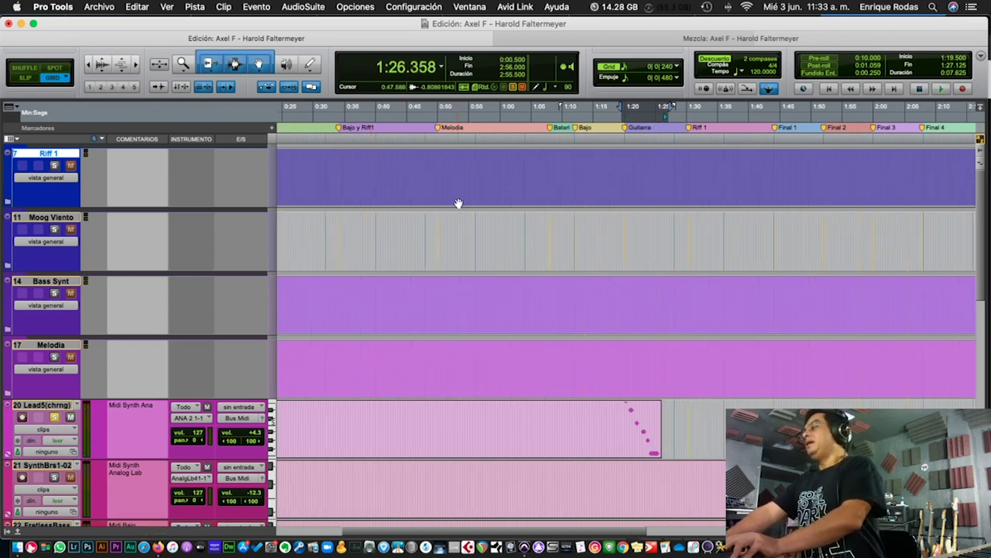
scroll(458, 202, "down", 10)
scroll(458, 203, "right", 2)
scroll(459, 203, "up", 6)
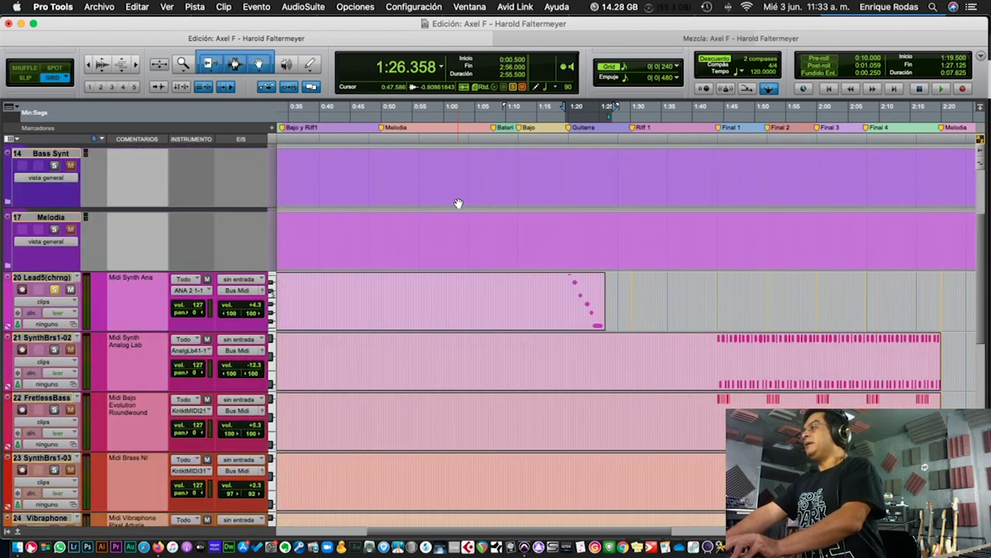
scroll(459, 203, "up", 3)
scroll(459, 203, "down", 3)
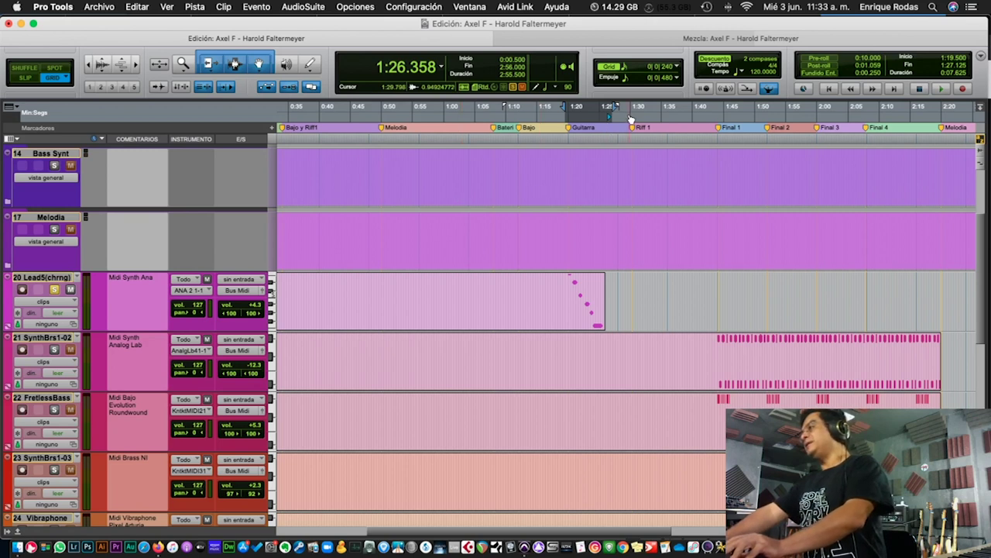
left_click_drag(629, 108, 722, 109)
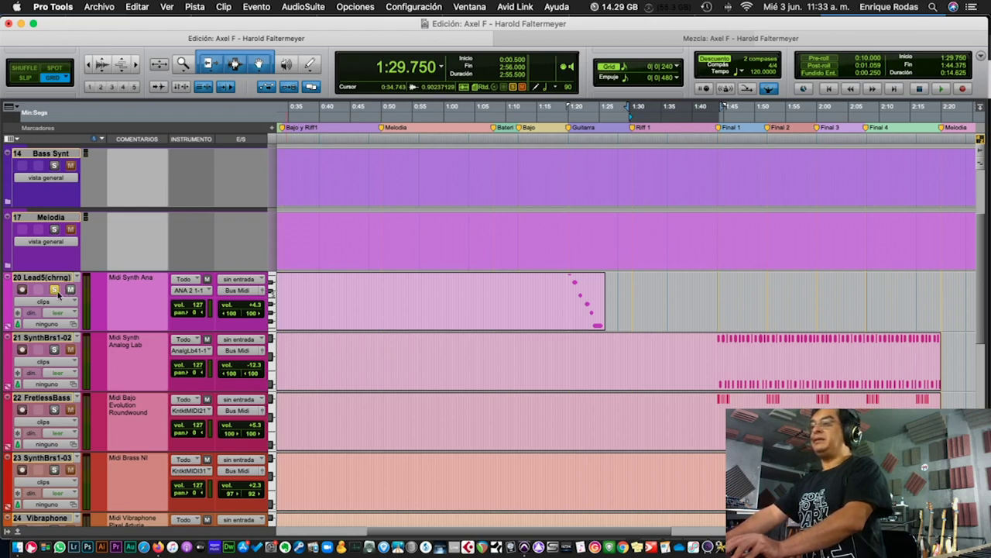
scroll(57, 292, "up", 3)
left_click(54, 165)
key("space")
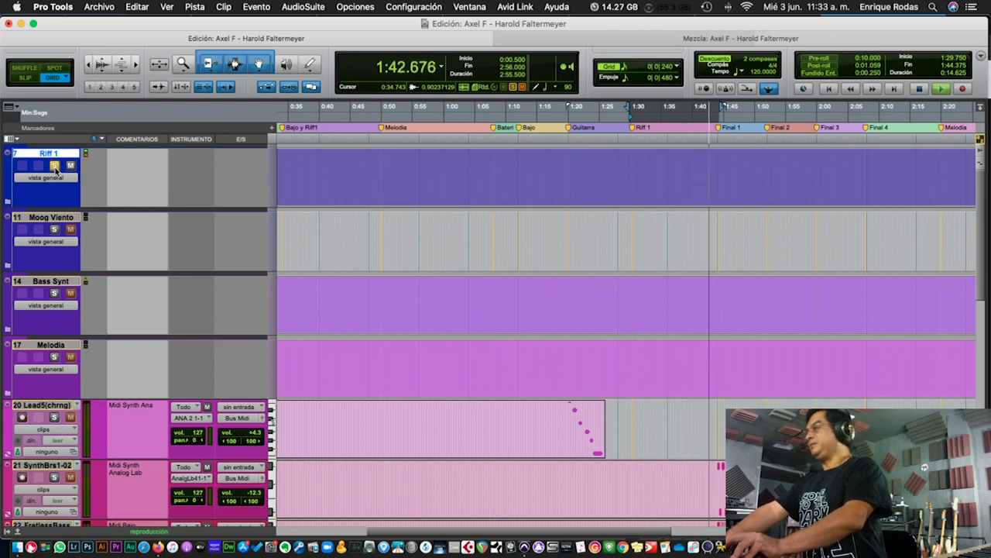
key("space")
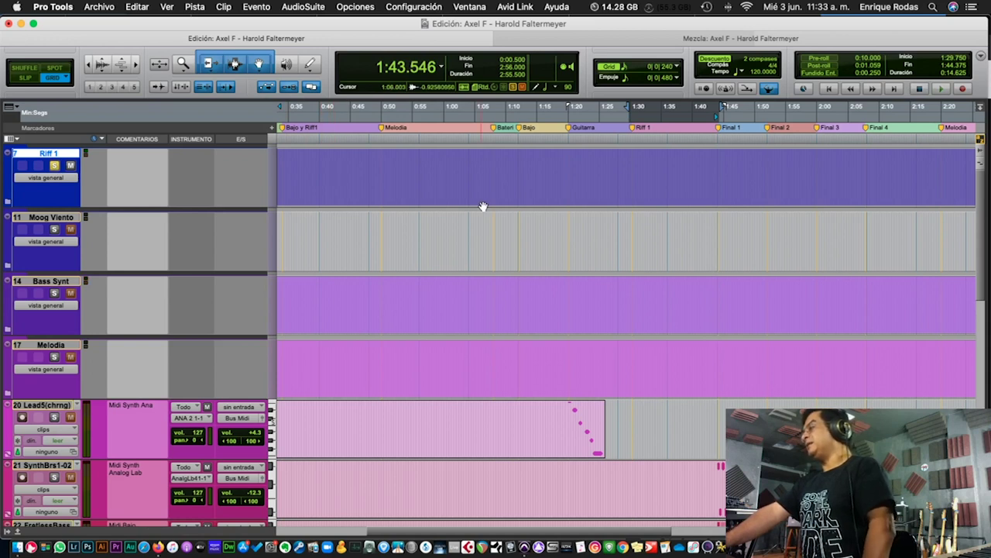
Examine the brass, fretless bass, vibraphone and marimba parts across the Final 1 to Final 4 sections
scroll(482, 206, "right", 3)
scroll(483, 206, "right", 4)
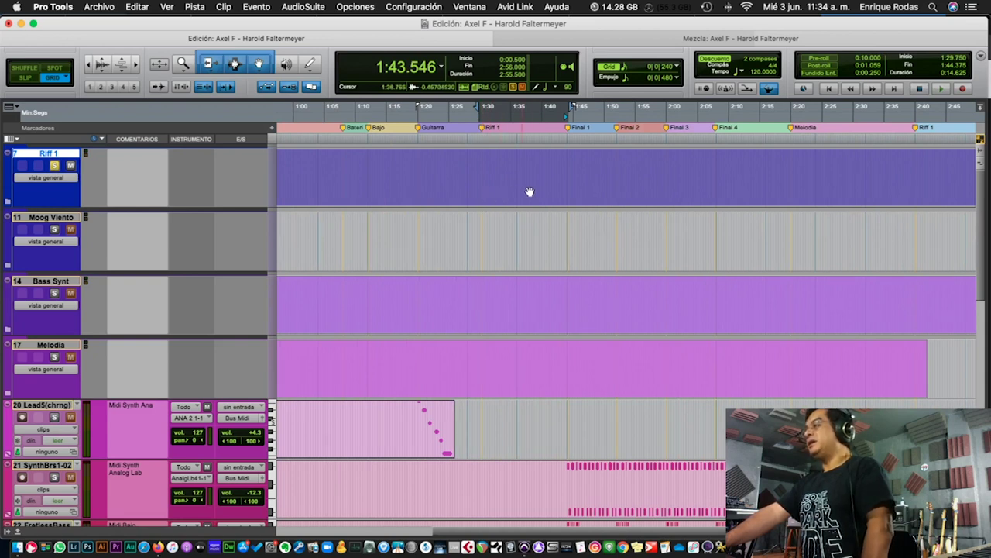
scroll(563, 176, "down", 5)
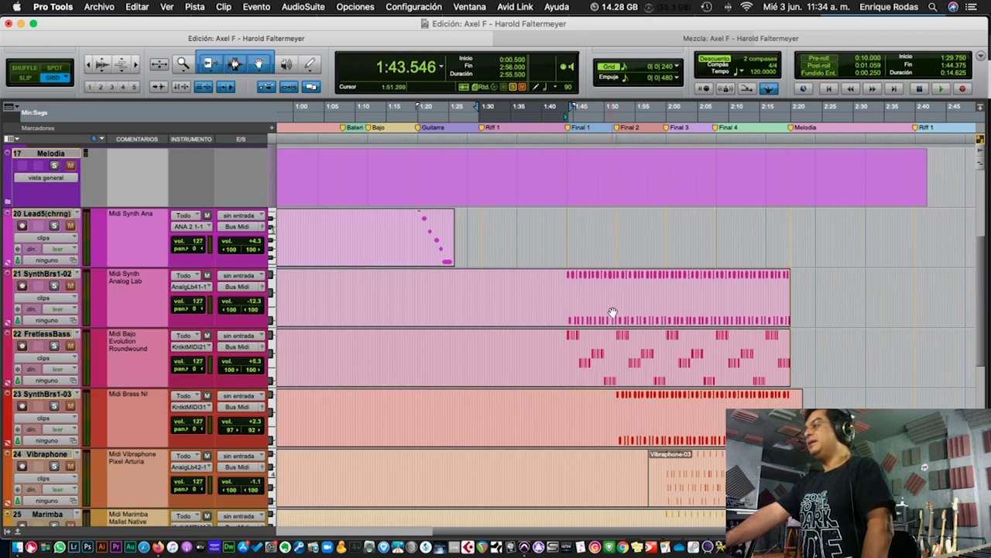
scroll(667, 357, "down", 2)
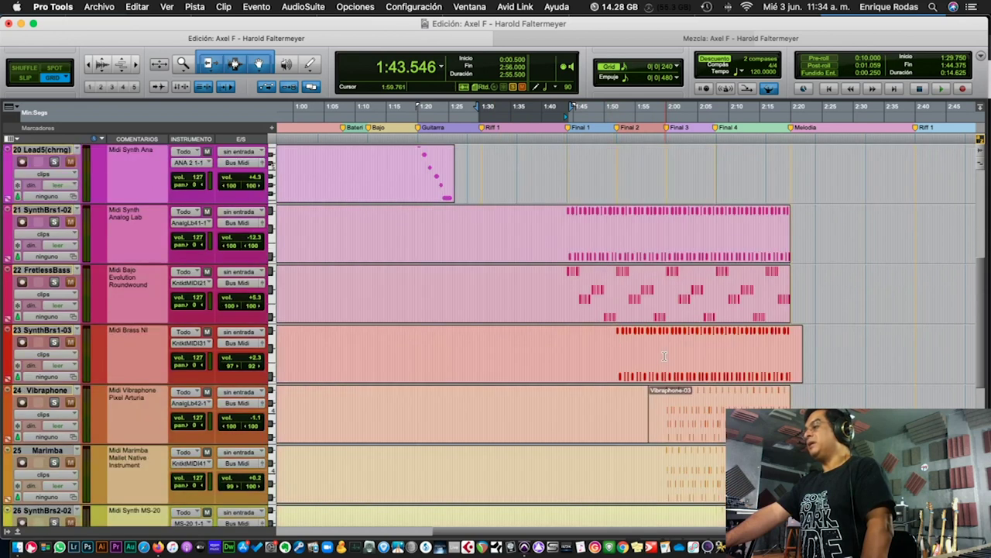
scroll(661, 354, "up", 3)
scroll(661, 353, "down", 1)
scroll(661, 354, "down", 2)
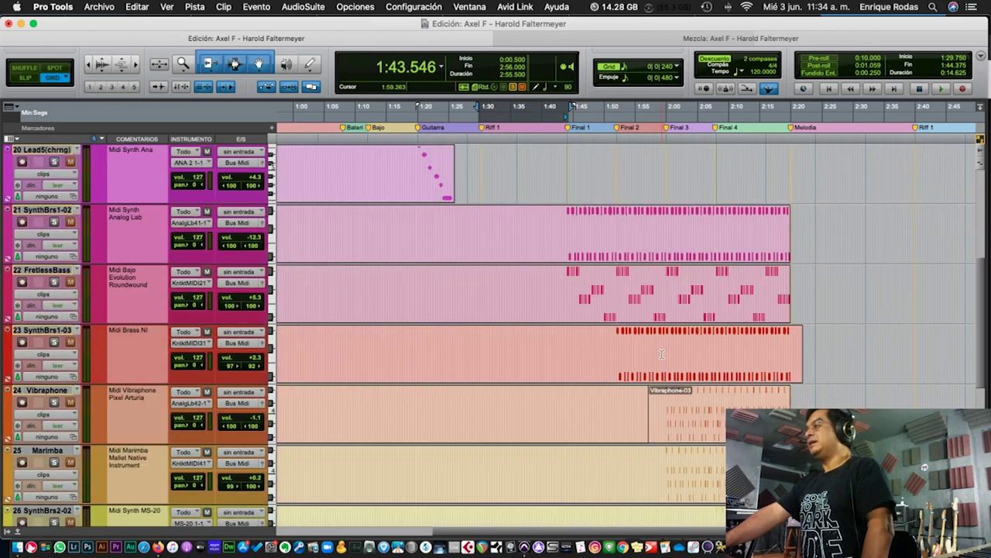
scroll(662, 354, "up", 4)
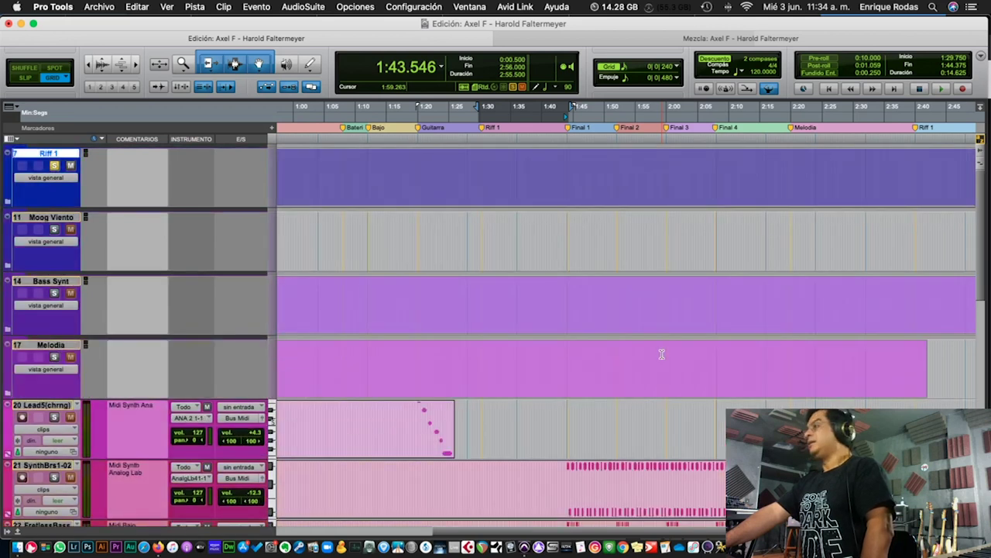
scroll(661, 354, "down", 3)
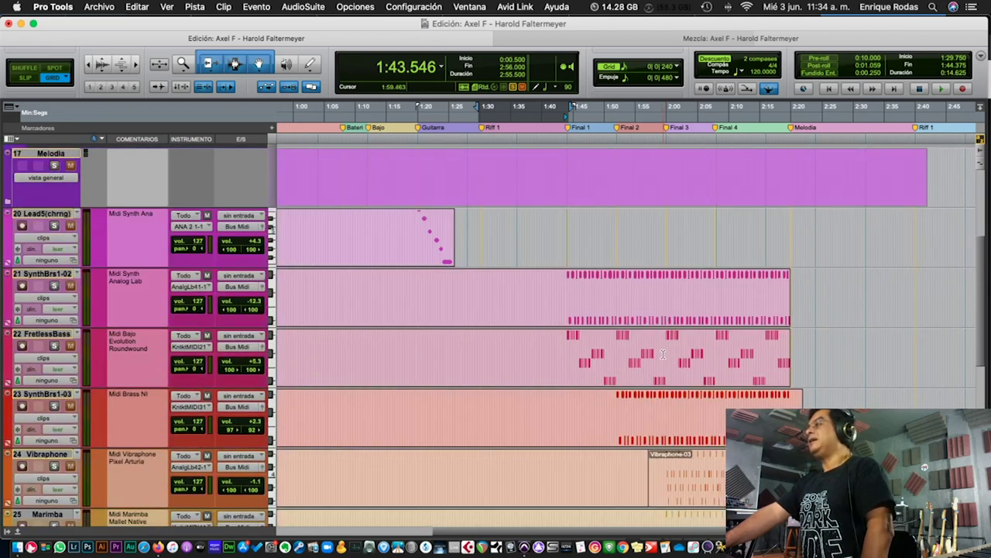
Select the Final 1 section from 1:43.750 to 1:52.375 and play it with SynthBrs1-02 soloed instead of Riff 1
left_click_drag(618, 110, 567, 112)
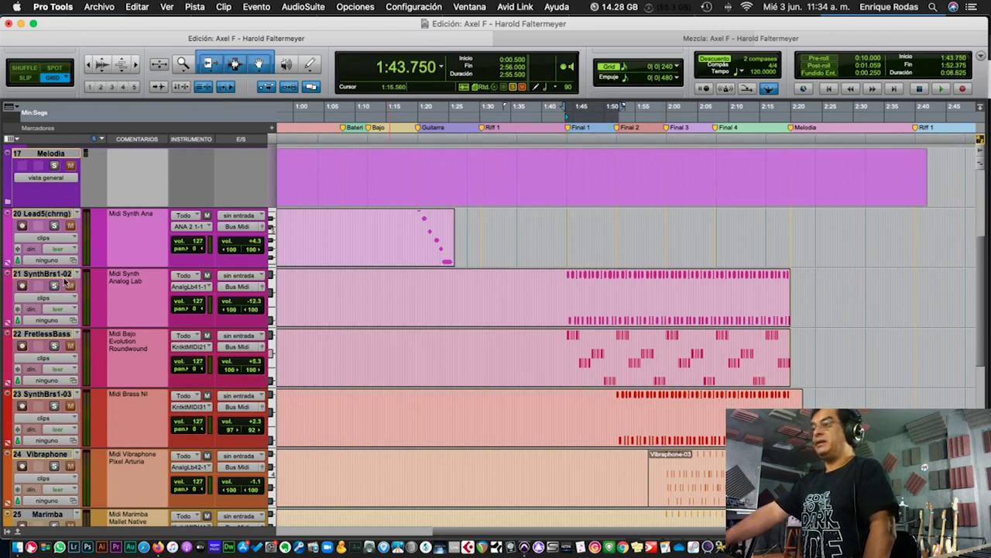
scroll(54, 287, "up", 5)
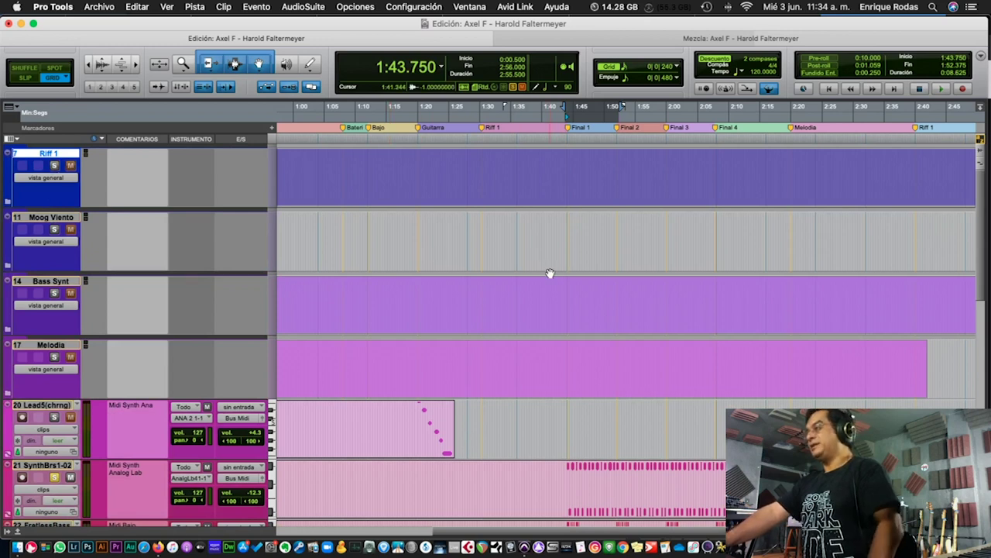
scroll(548, 272, "down", 2)
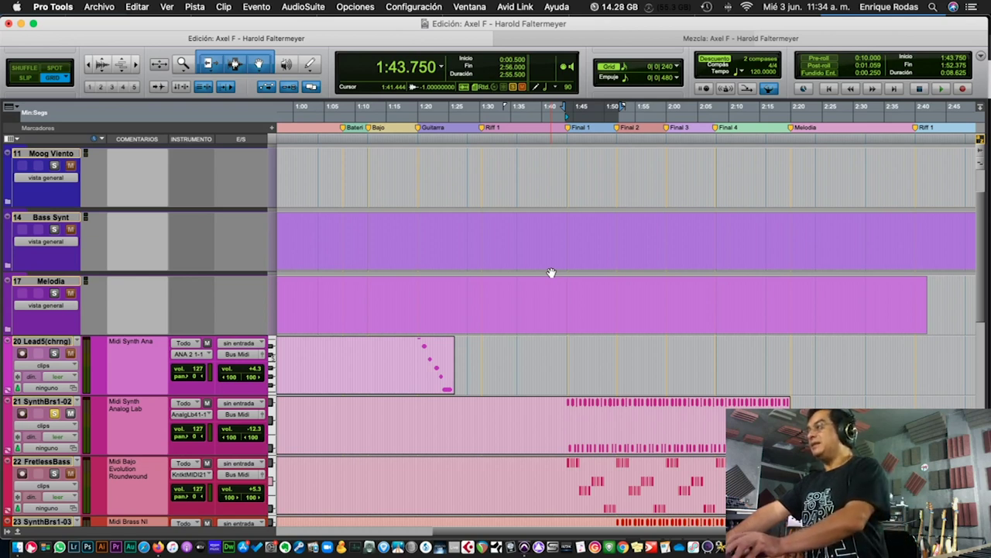
key("space")
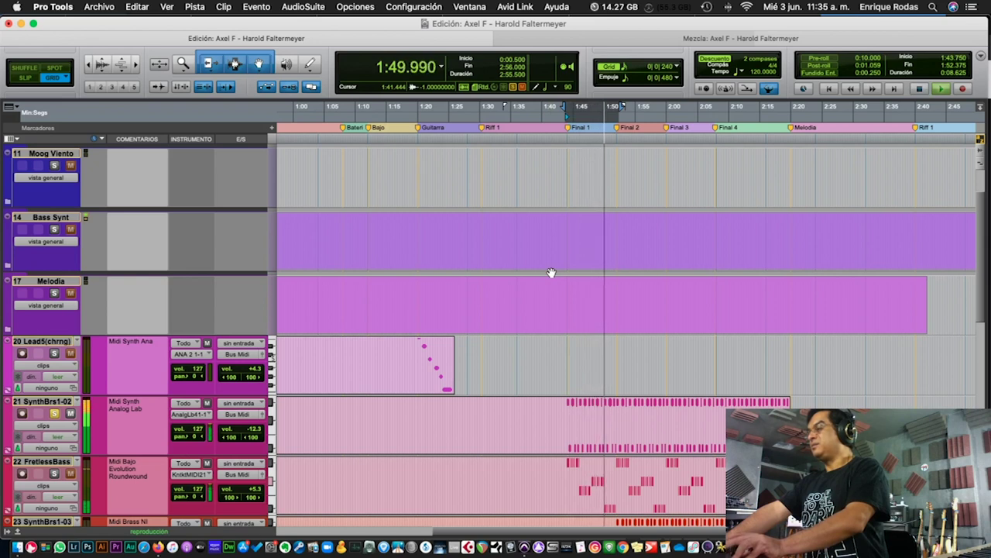
key("space")
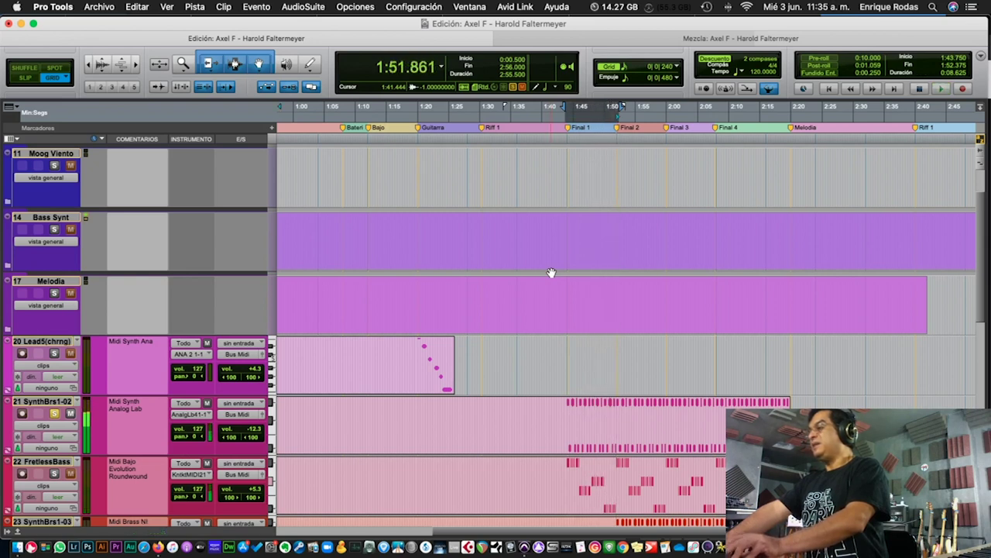
Solo the FretlessBass track and turn off the solo on SynthBrs1-02
scroll(550, 273, "down", 1)
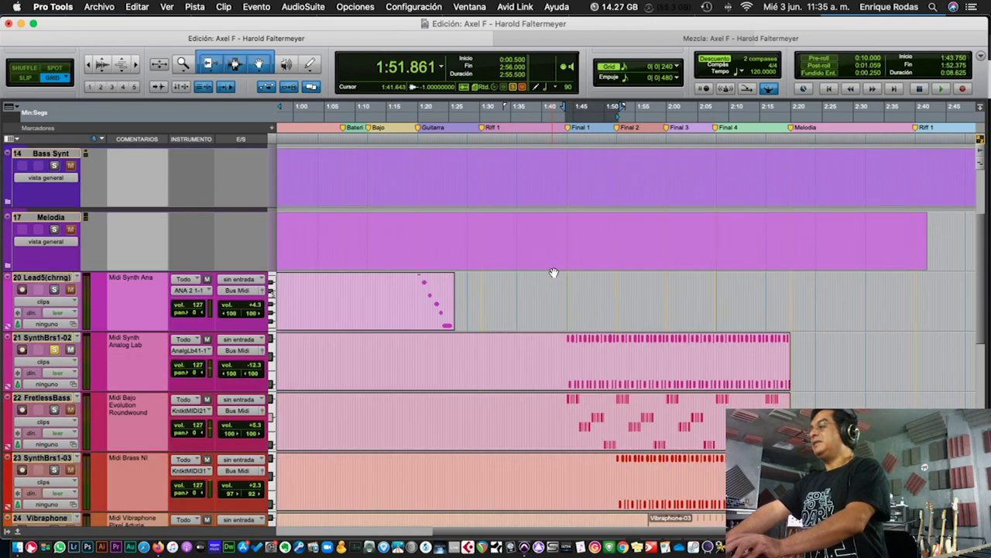
left_click(56, 415)
left_click(54, 350)
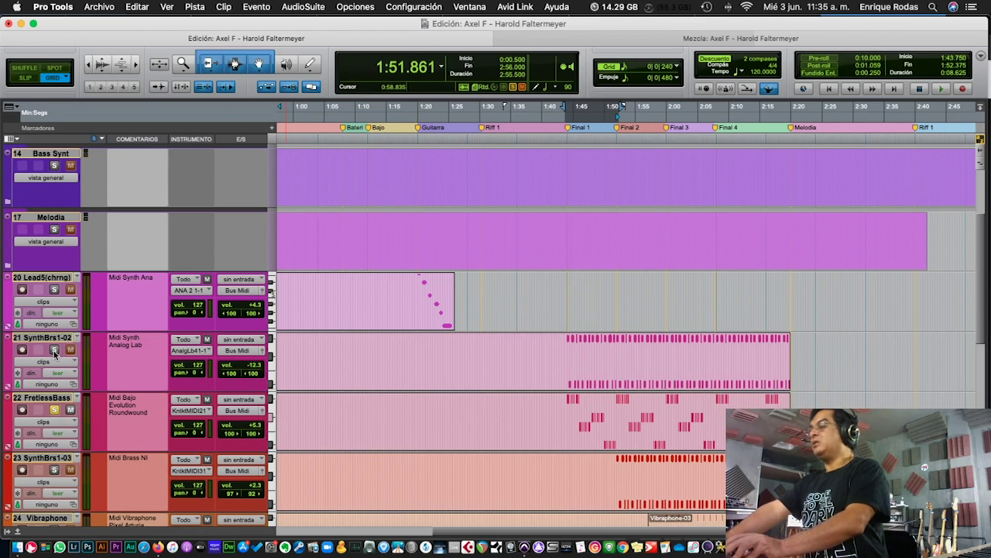
Play the Final 1 section with the FretlessBass track soloed
key("space")
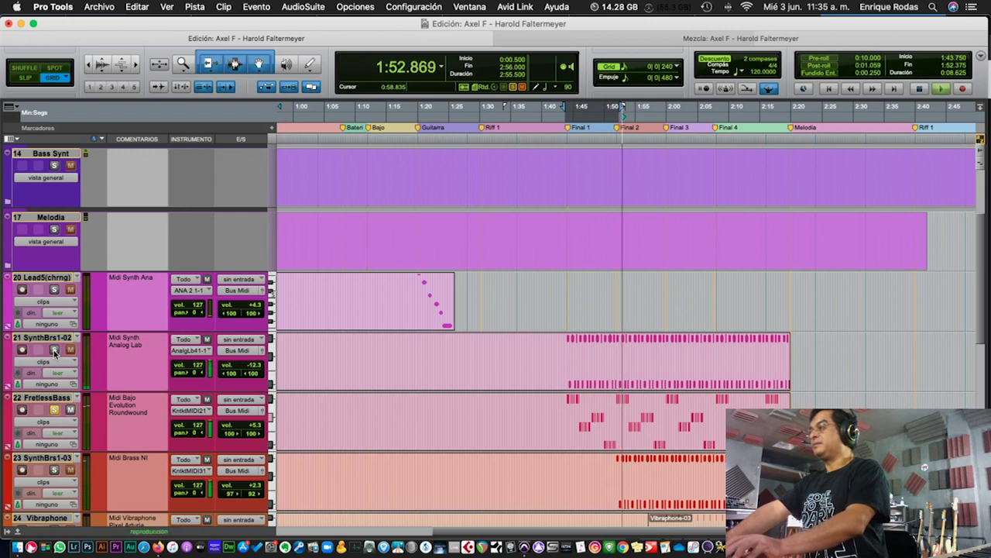
key("space")
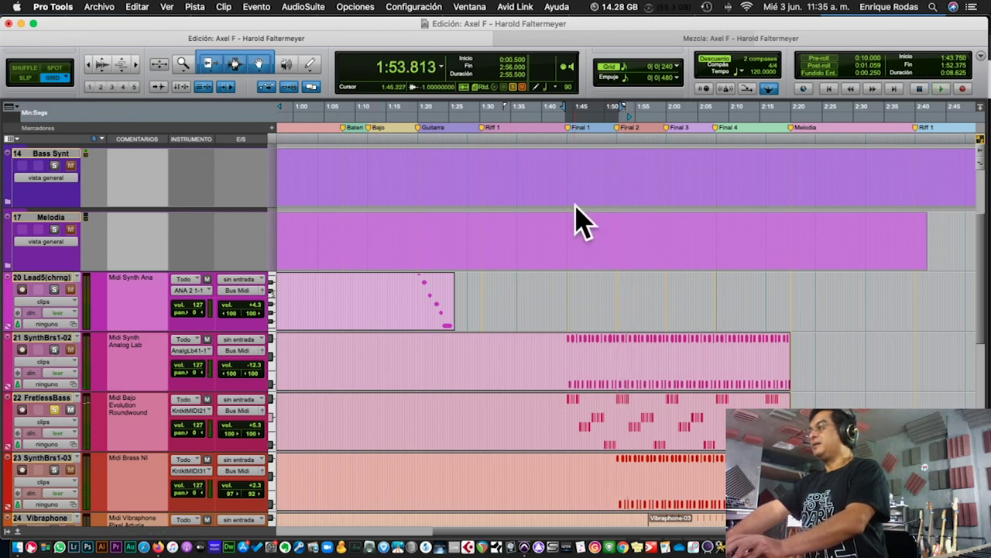
left_click(568, 122)
key("space")
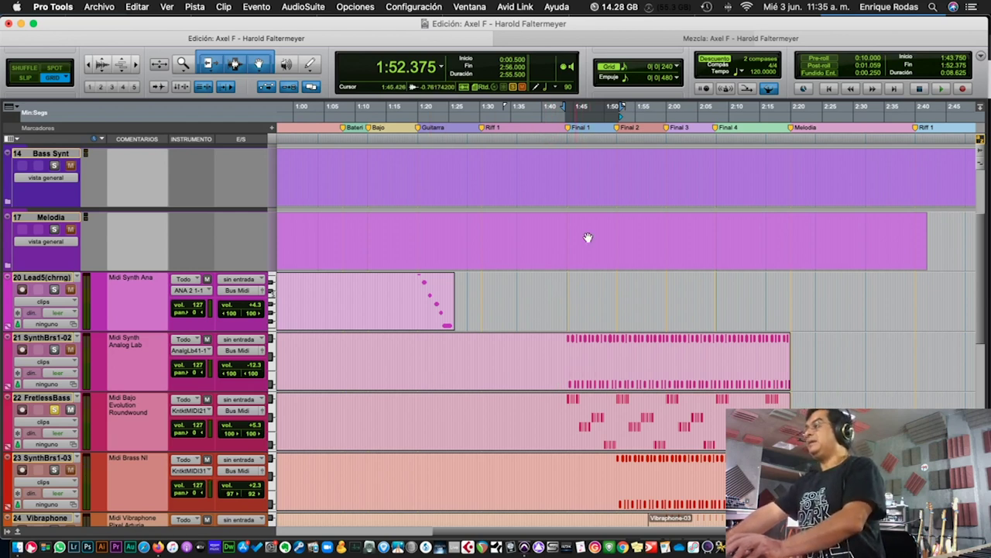
Select the Final 2 section from 1:51.375 to 2:00.375 and play it with SynthBrs1-03 soloed instead of FretlessBass
left_click_drag(667, 110, 615, 110)
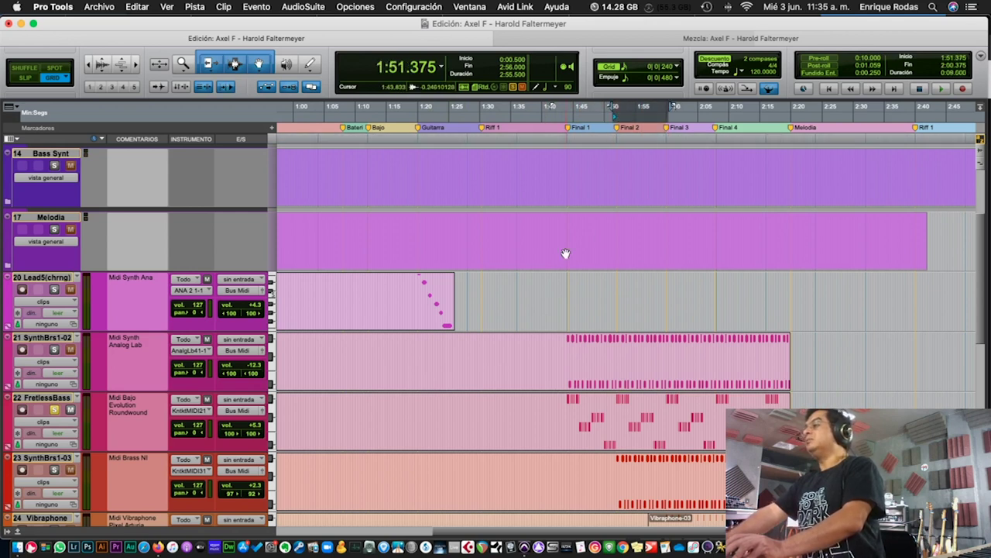
scroll(567, 257, "down", 2)
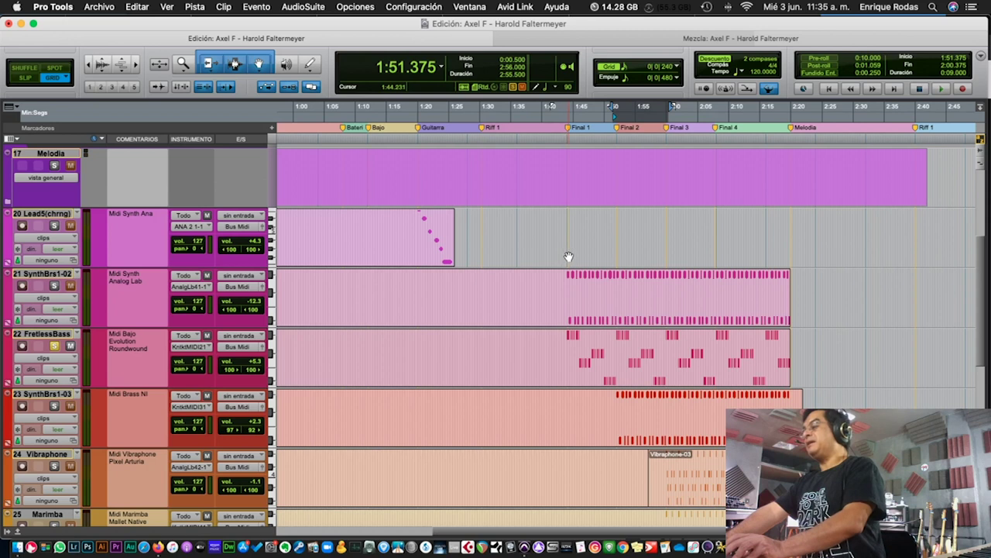
scroll(569, 256, "down", 3)
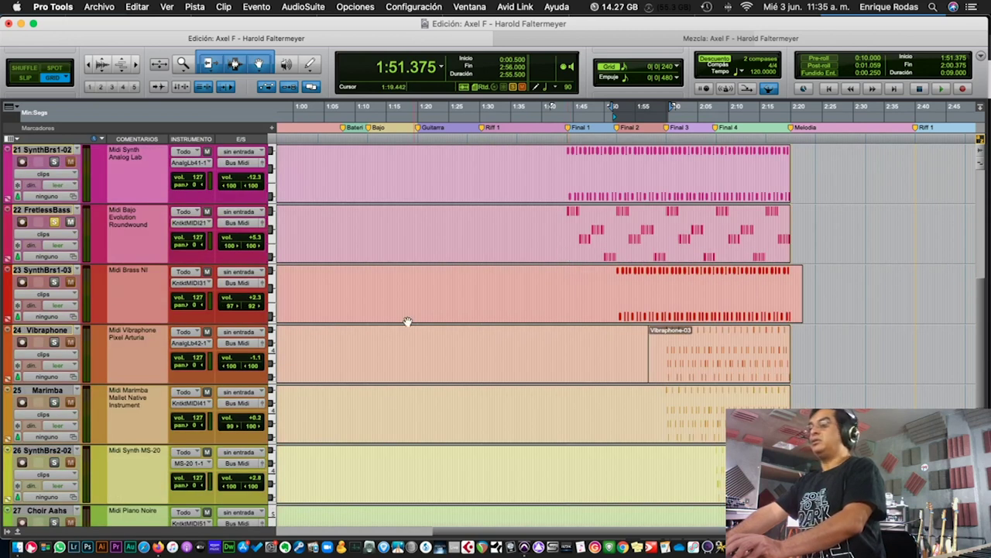
left_click(54, 282)
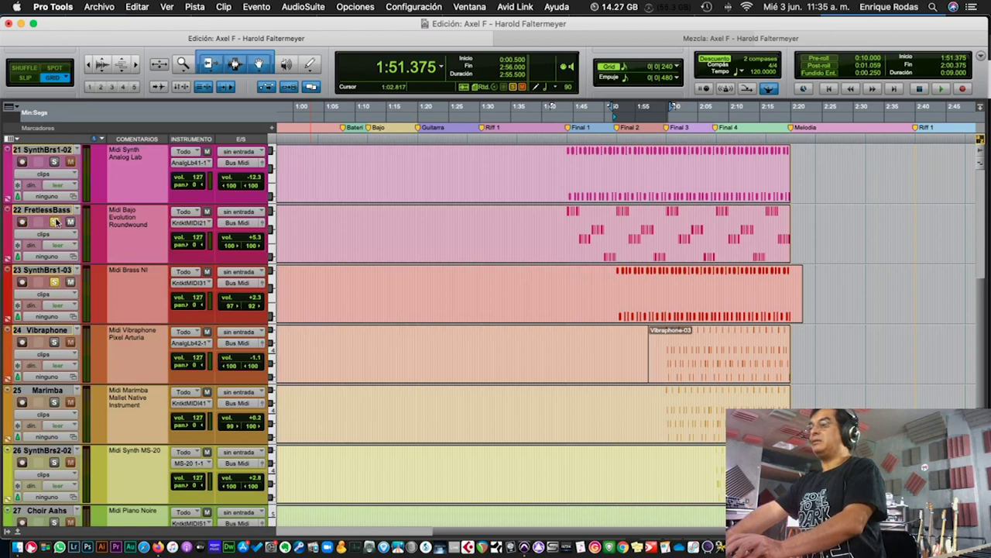
key("space")
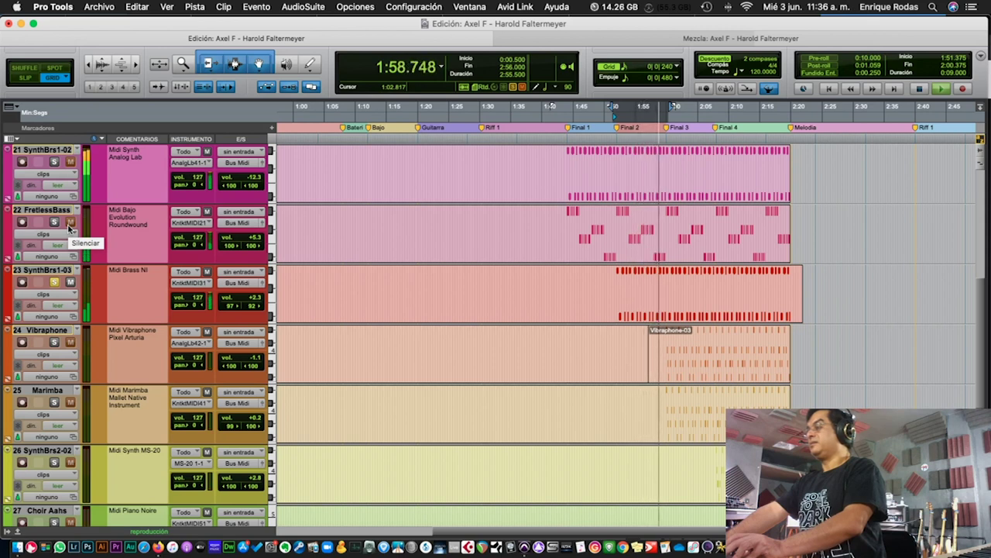
key("space")
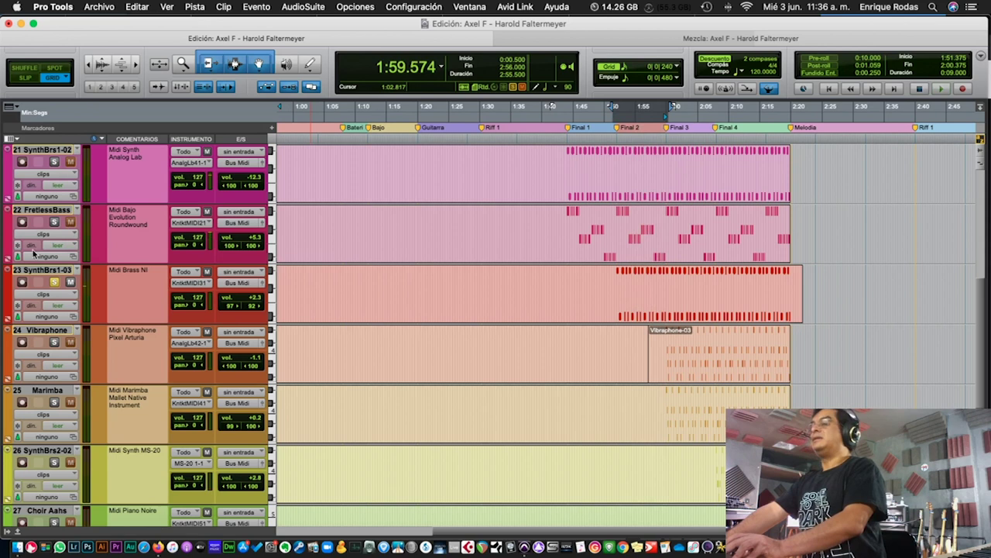
Select the Final 3 section from 1:59.625 to 2:07.875 and play it with Vibraphone soloed instead of SynthBrs1-03
left_click_drag(715, 106, 667, 111)
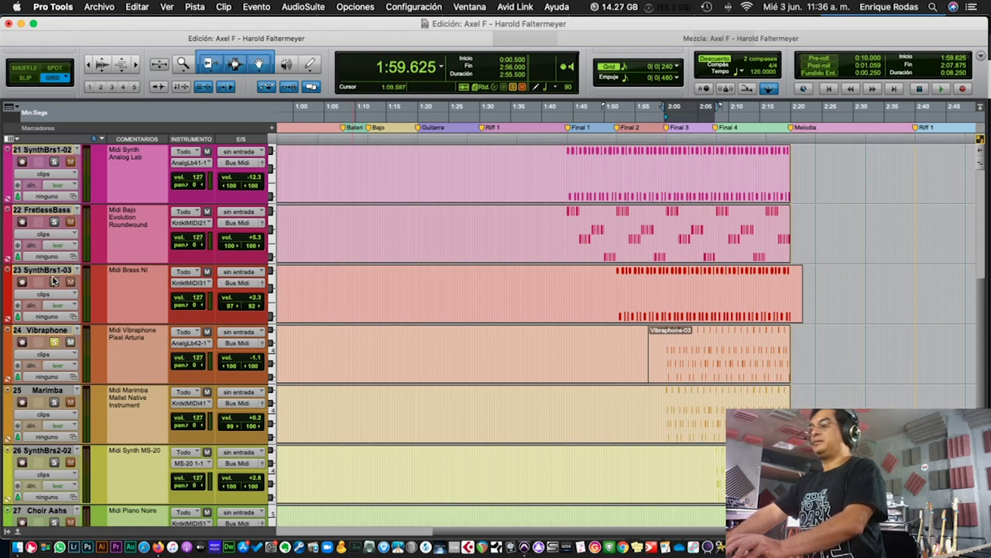
key("space")
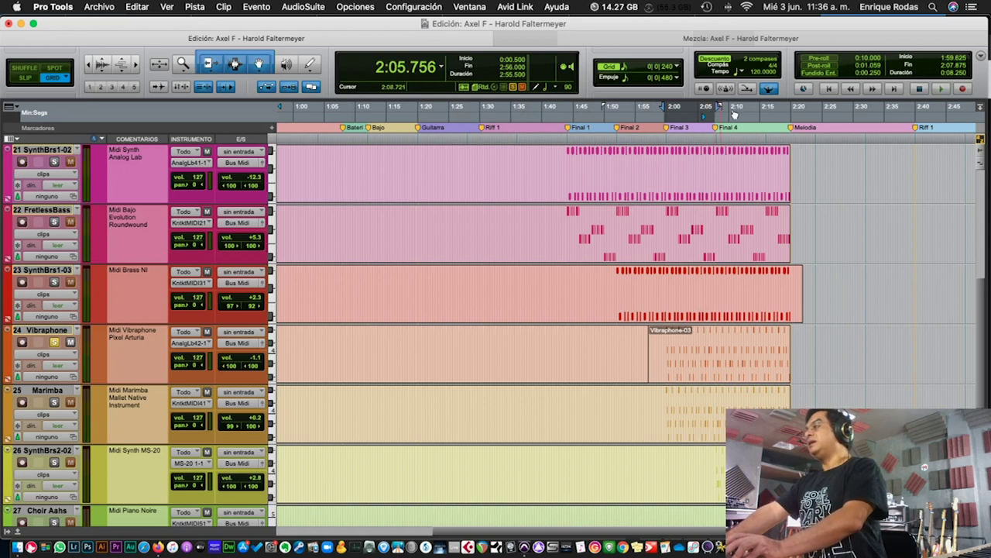
Select the Final 4 section from 2:07.625 to 2:20.500 and play it with Marimba soloed instead of Vibraphone
left_click_drag(798, 111, 722, 111)
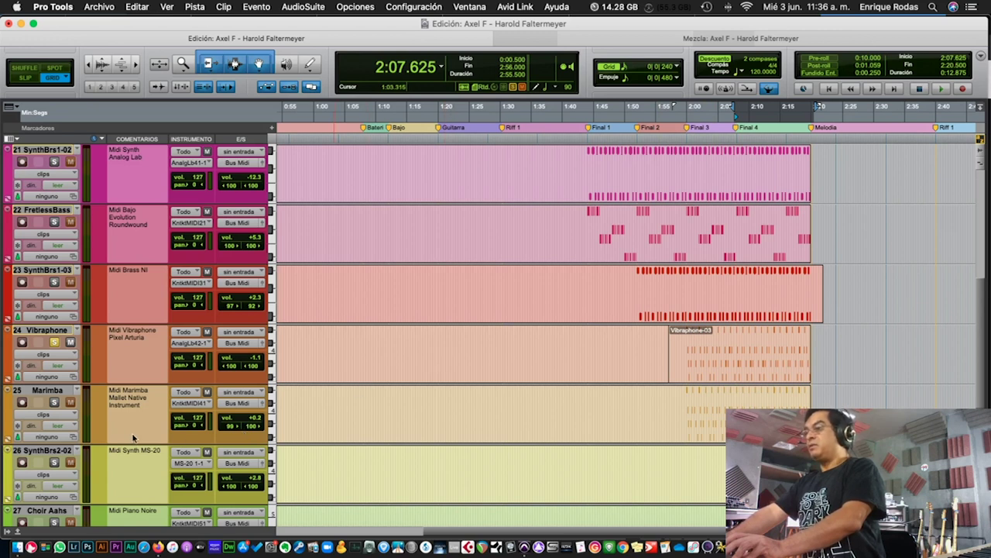
left_click(53, 401)
key("space")
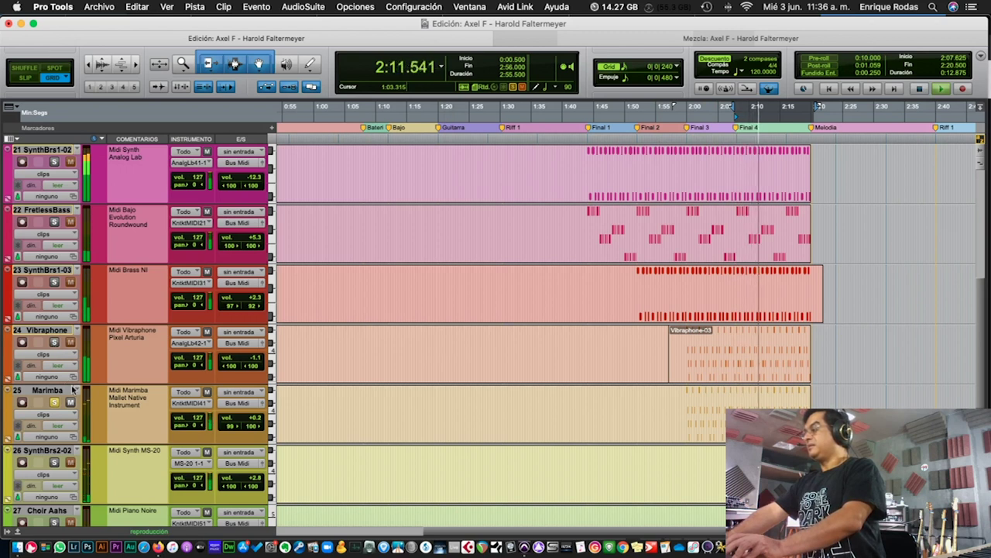
scroll(360, 455, "down", 3)
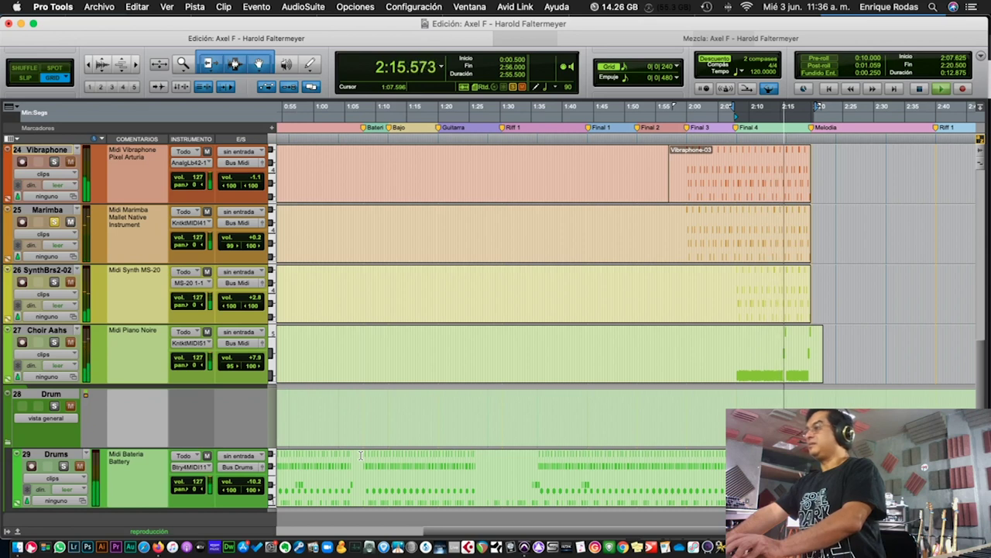
key("space")
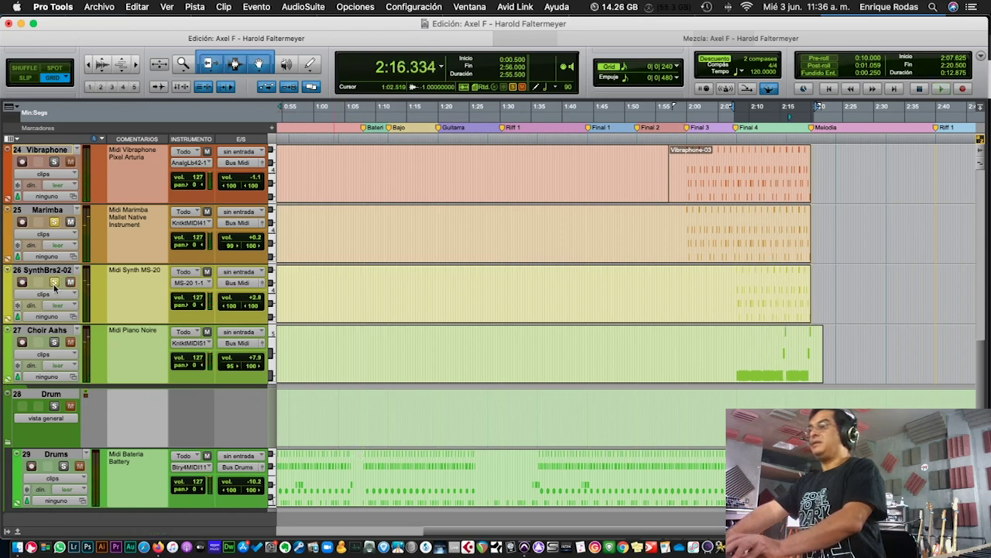
Continue playing the Final 4 section with SynthBrs2-02 soloed instead of Marimba
key("space")
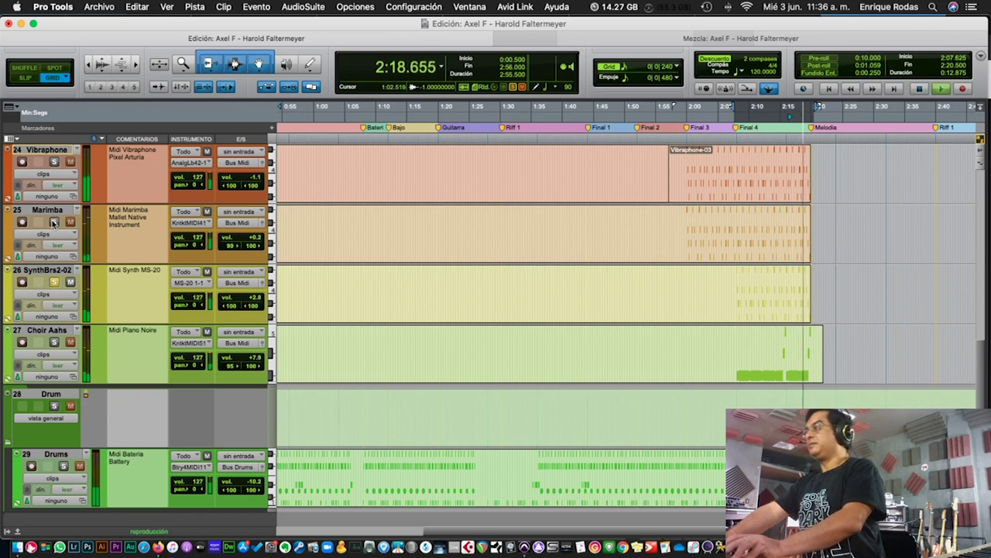
key("space")
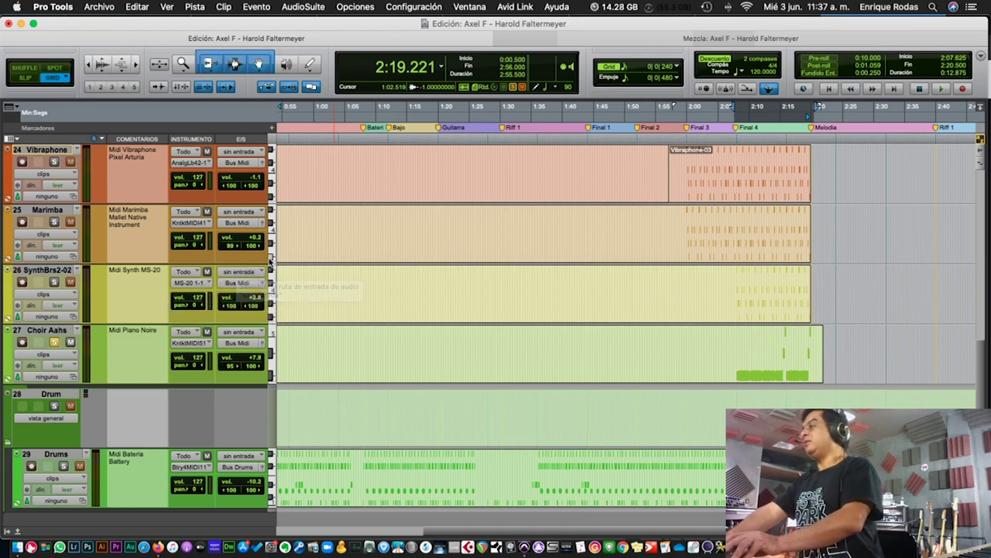
Solo Choir Aahs instead of SynthBrs2-02 and play the Final 4 section from 2:06.375
key("space")
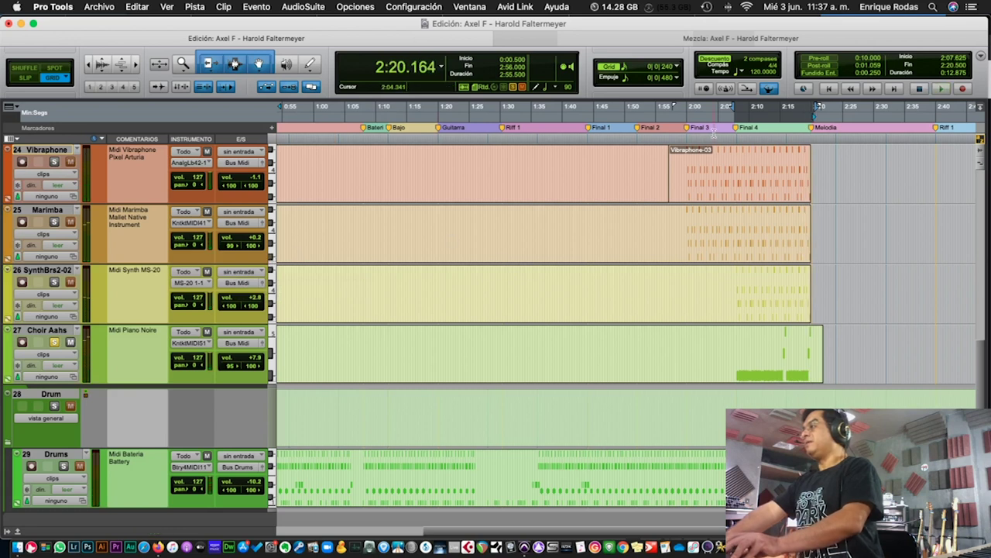
left_click(732, 115)
left_click(735, 113)
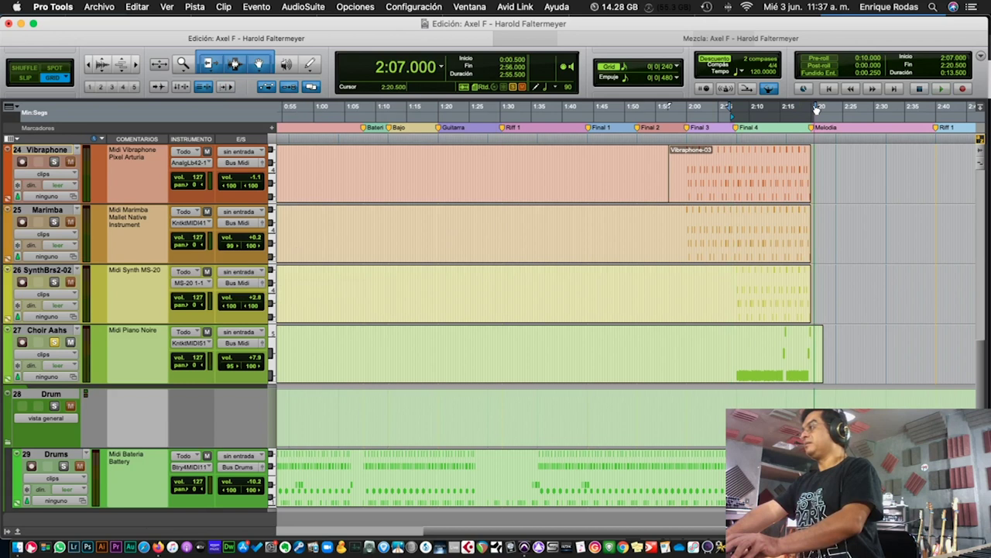
left_click(728, 110)
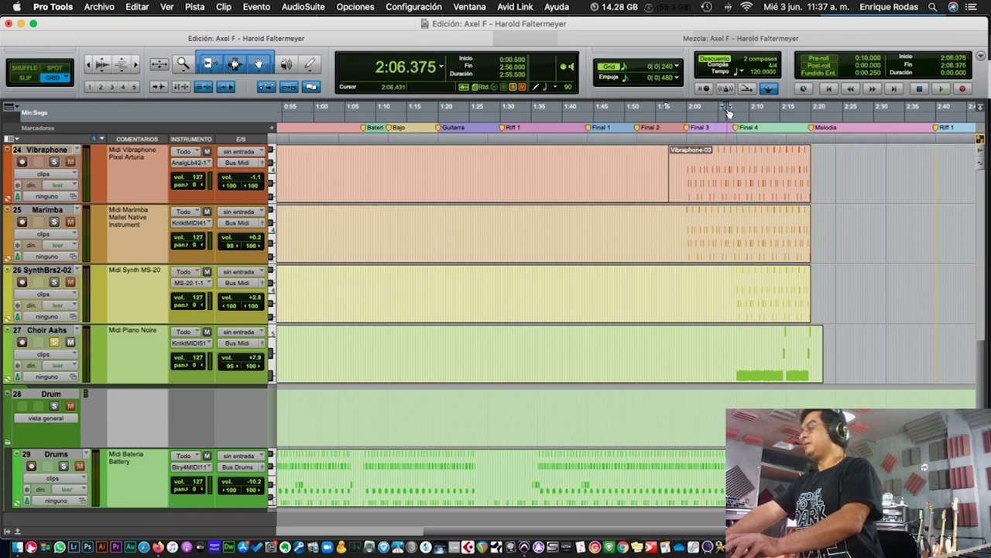
key("space")
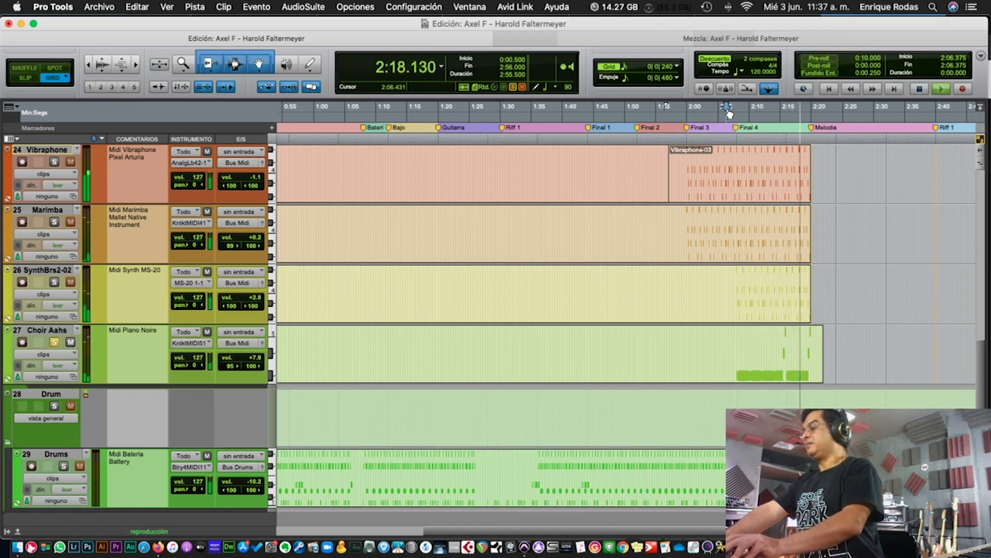
key("space")
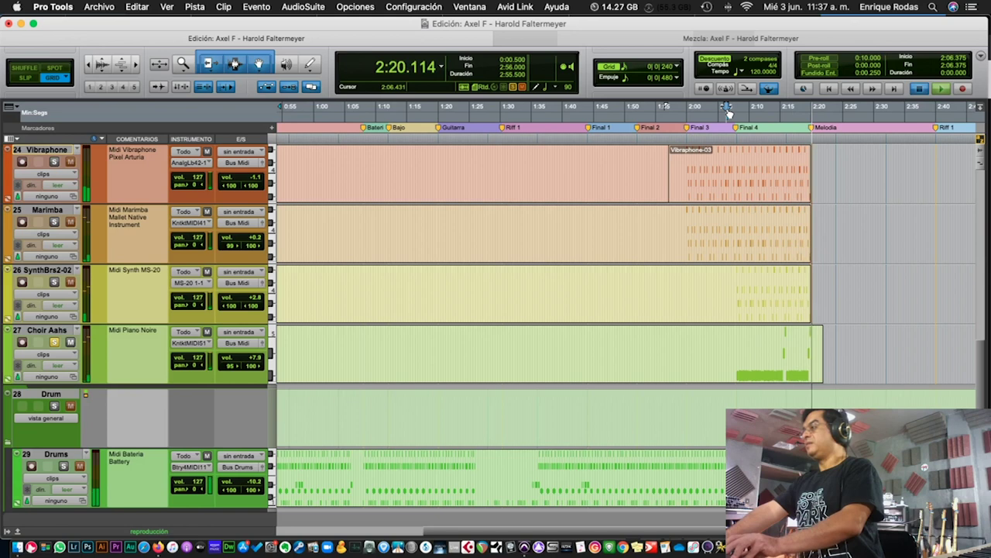
Select the last Melodia section on the timeline from 2:19.625 to 2:40.250
scroll(720, 229, "up", 2)
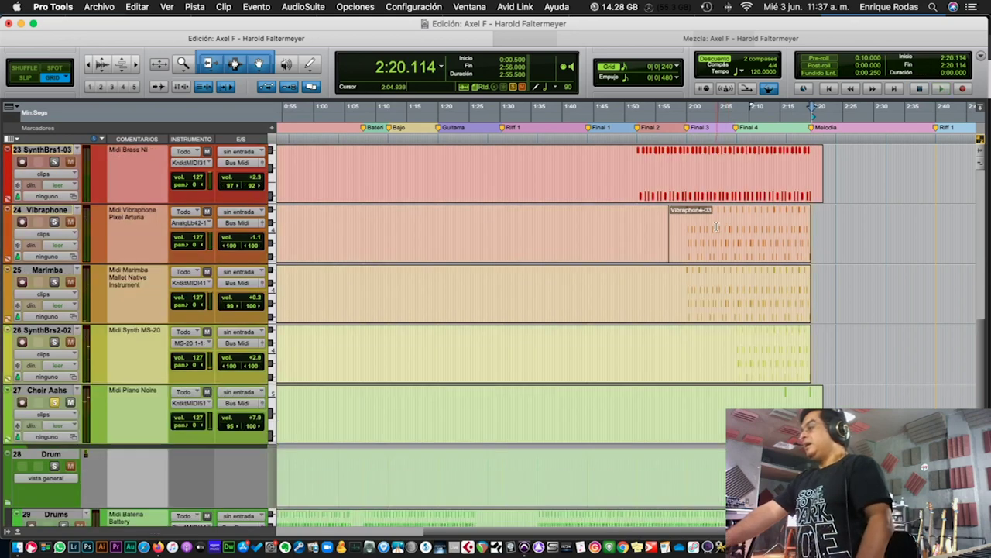
scroll(716, 227, "down", 3)
scroll(716, 227, "up", 5)
scroll(716, 227, "down", 6)
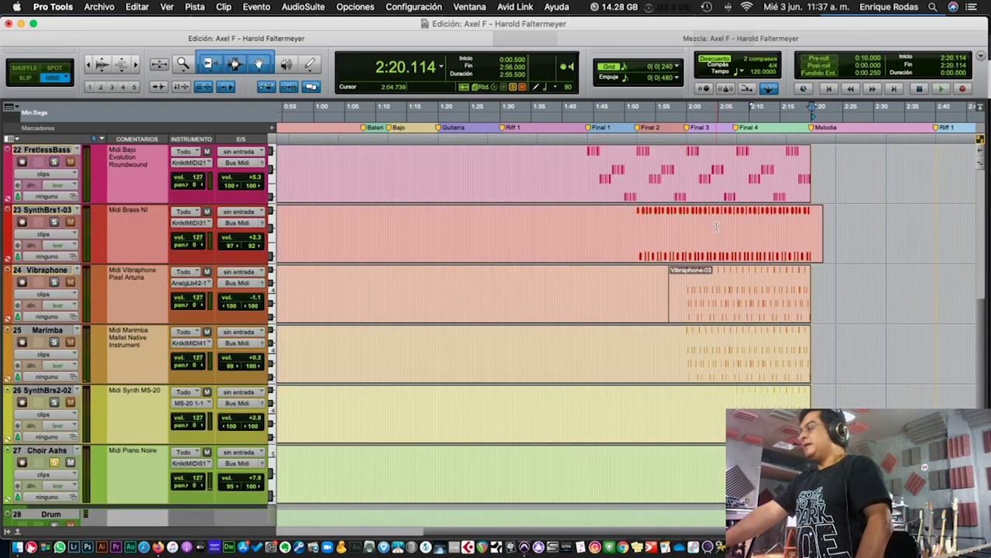
scroll(717, 227, "up", 1)
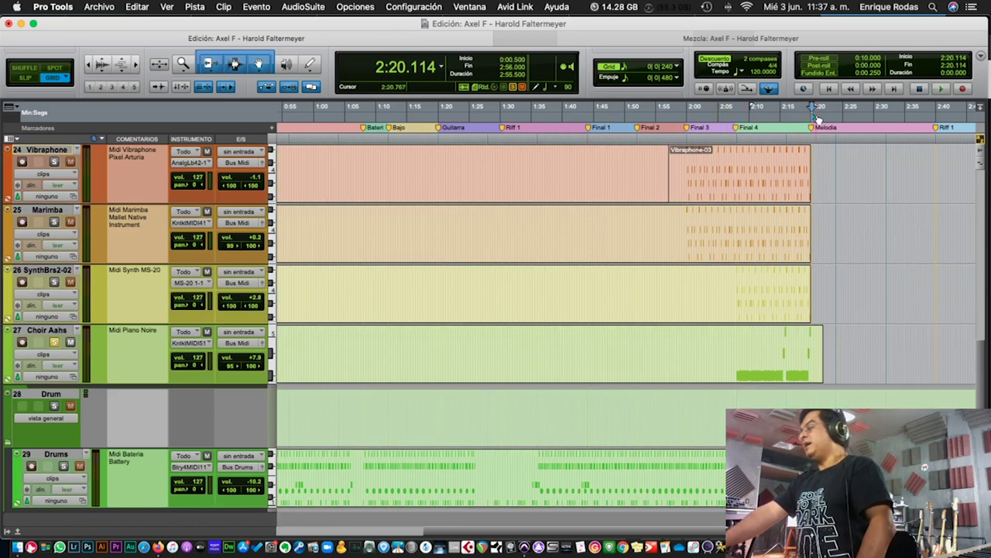
scroll(761, 153, "right", 3)
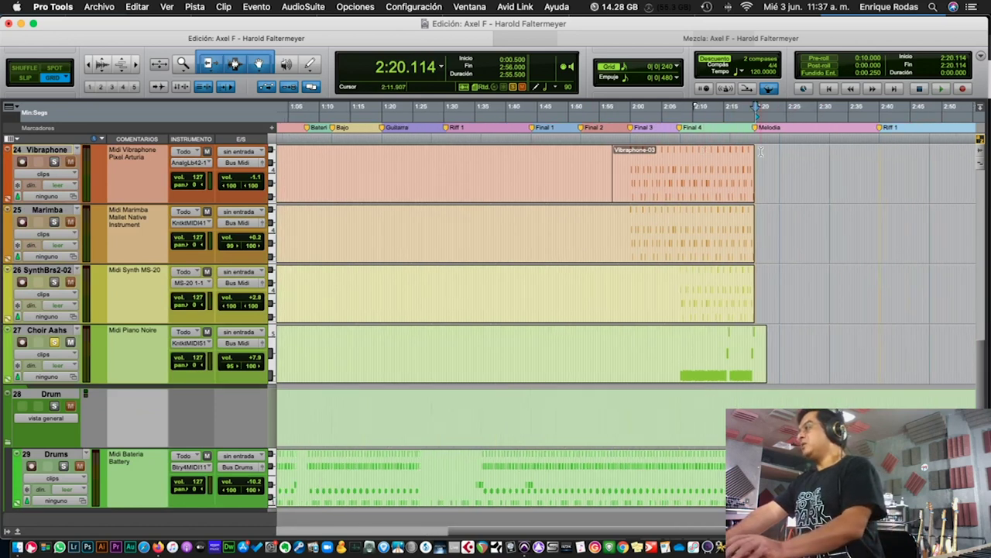
scroll(762, 153, "right", 3)
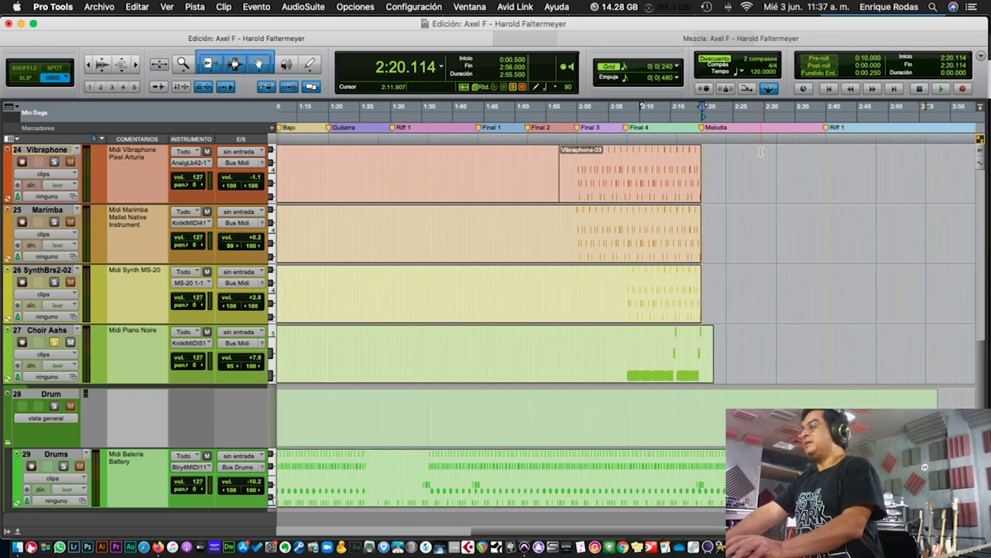
left_click_drag(829, 115, 696, 114)
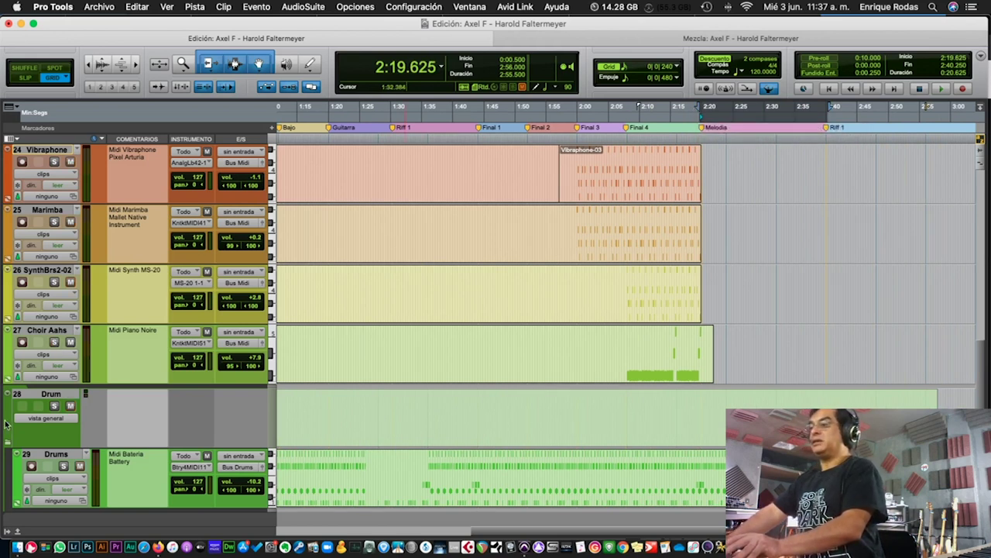
Collapse the Drum folder and play the selected Melodia section with the Melodia folder soloed instead of Choir Aahs
left_click(7, 444)
scroll(109, 249, "up", 10)
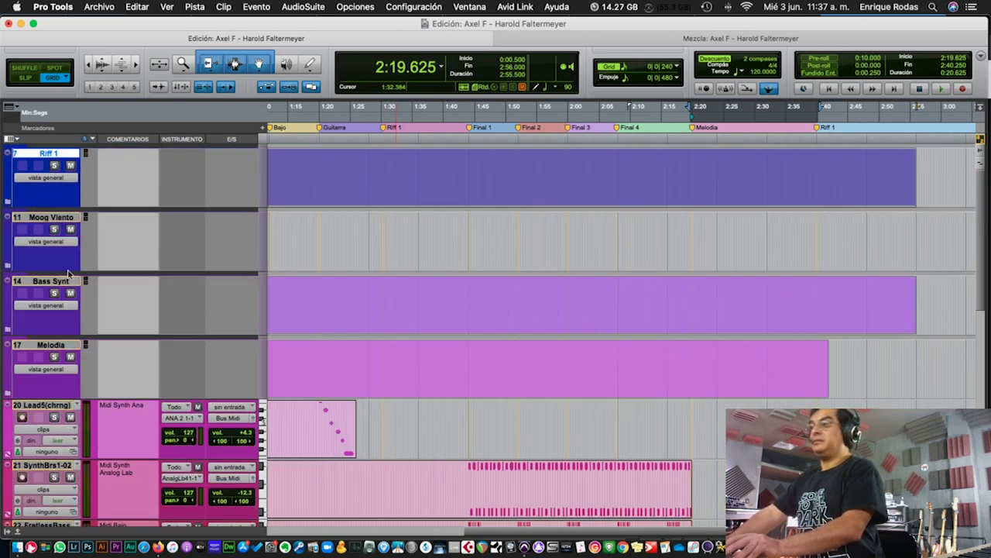
left_click(55, 357)
key("space")
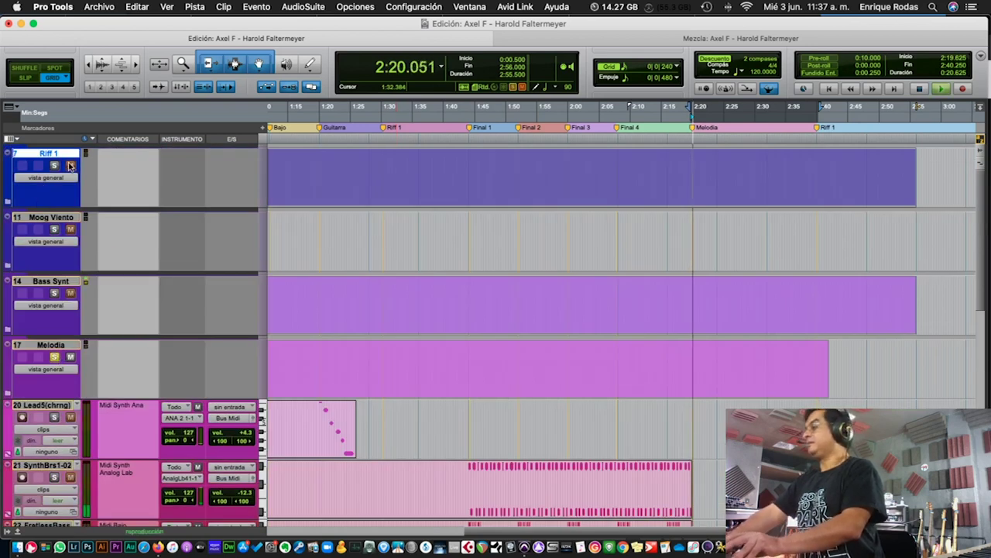
scroll(357, 265, "down", 6)
scroll(358, 261, "down", 1)
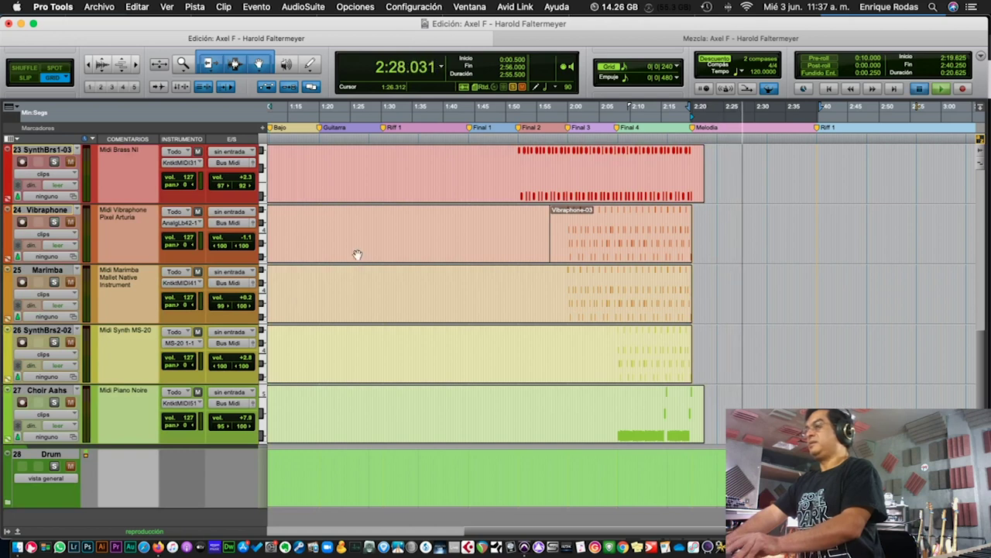
Stop playback, turn off the solo on the Melodia folder and solo the Drum folder
scroll(327, 227, "up", 6)
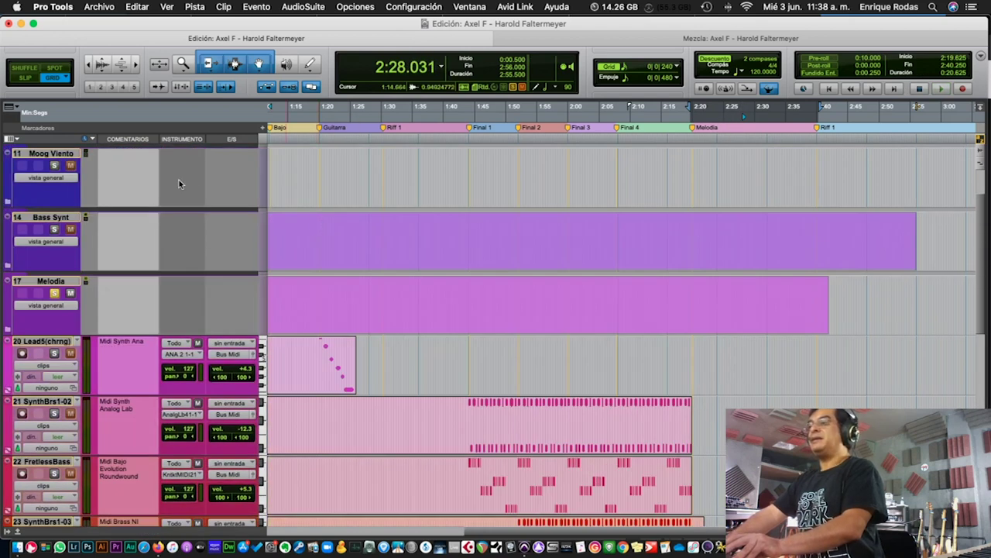
left_click(53, 293)
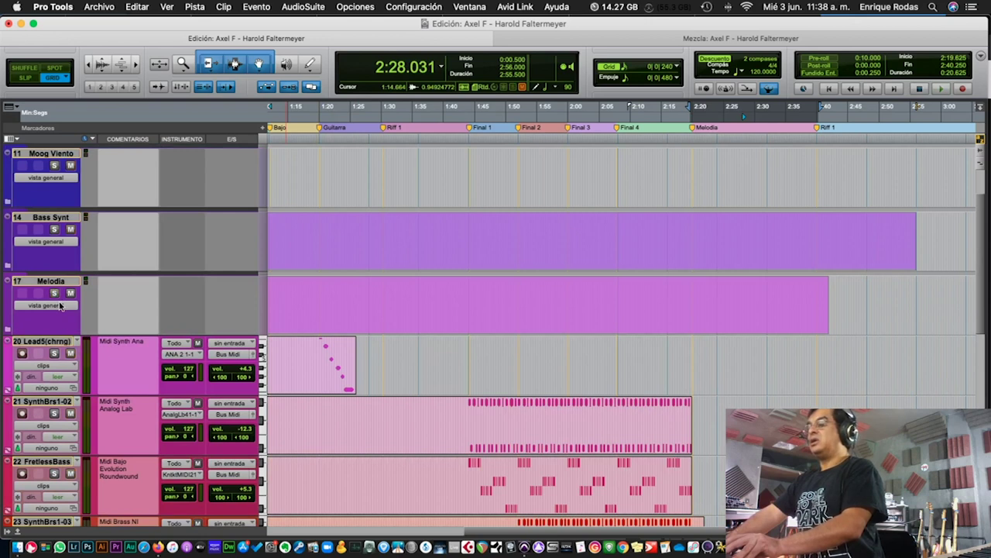
scroll(60, 305, "down", 6)
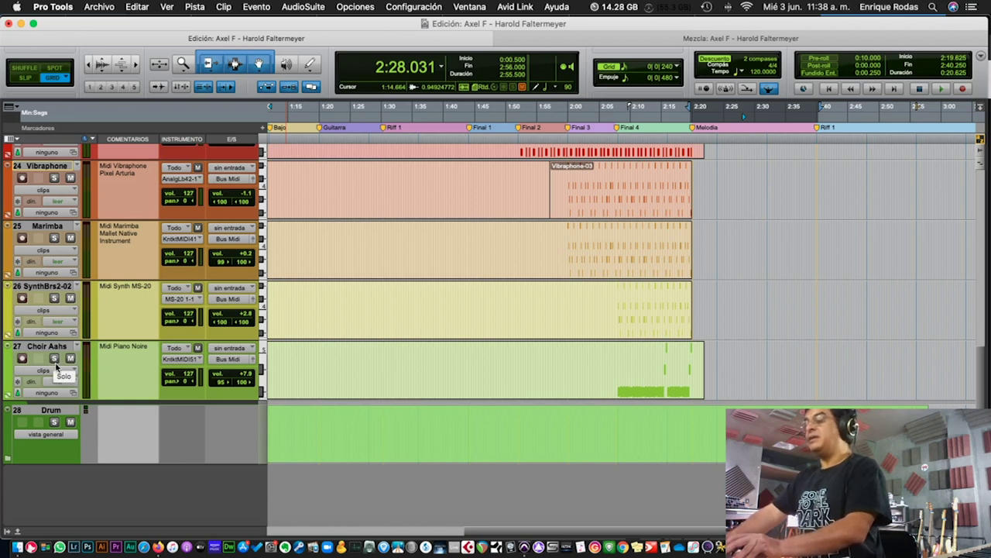
left_click(55, 423)
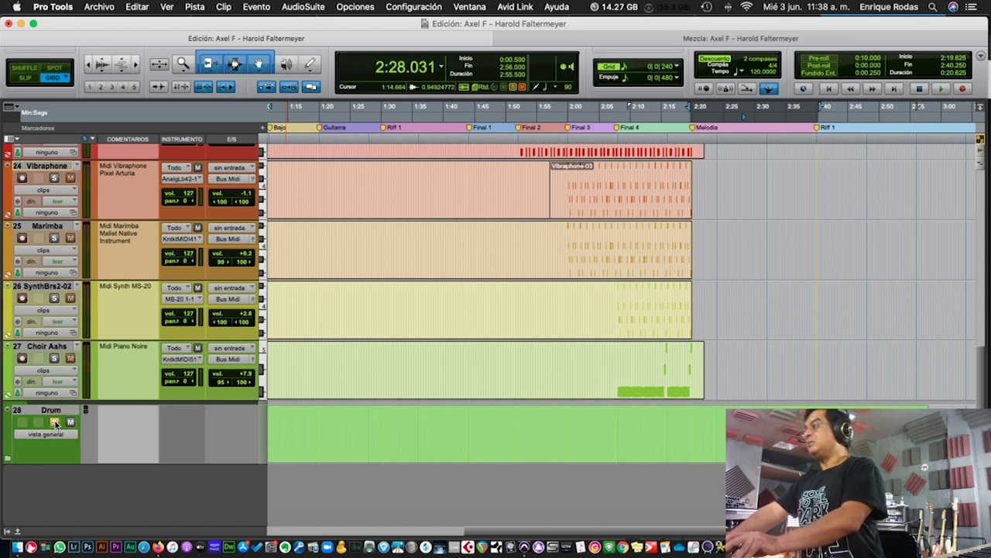
Stop the soloed Drum playback and select the closing Riff 1 section on the timeline from 2:39.375 to 2:56.625
key("space")
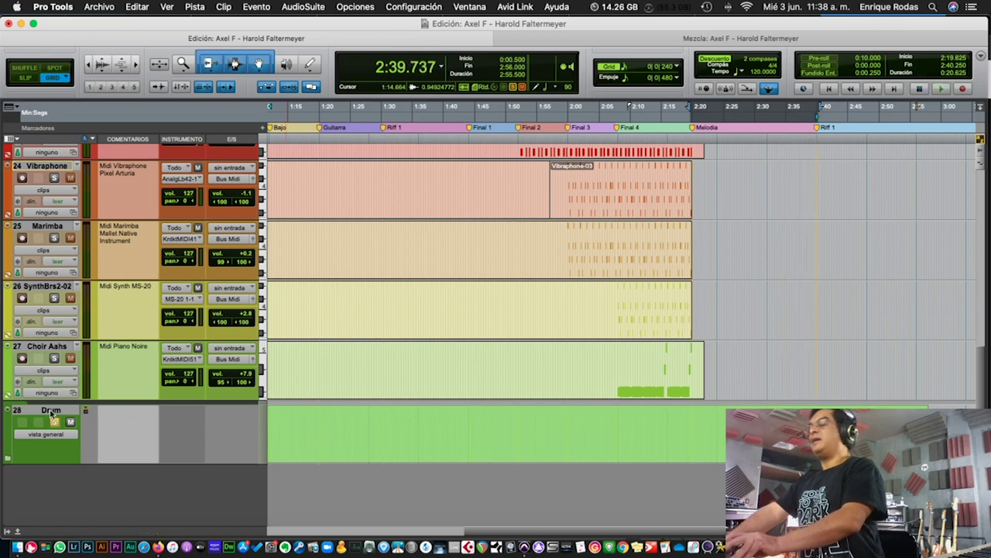
scroll(54, 424, "up", 10)
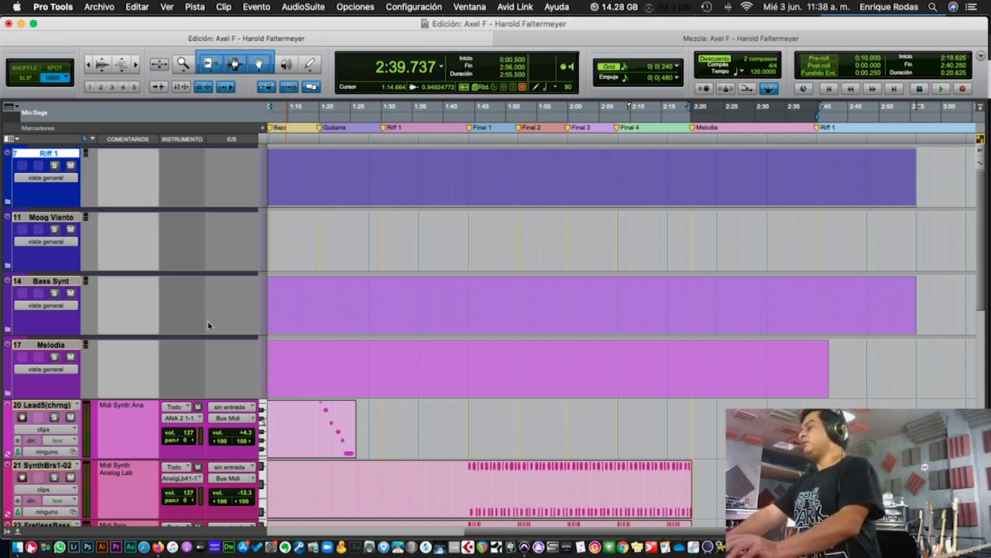
left_click(843, 106)
left_click_drag(819, 106, 936, 110)
left_click_drag(818, 110, 814, 111)
left_click_drag(933, 107, 925, 108)
Play the selected closing Riff 1 section with the track meters in view and stop playback after its end
key("space")
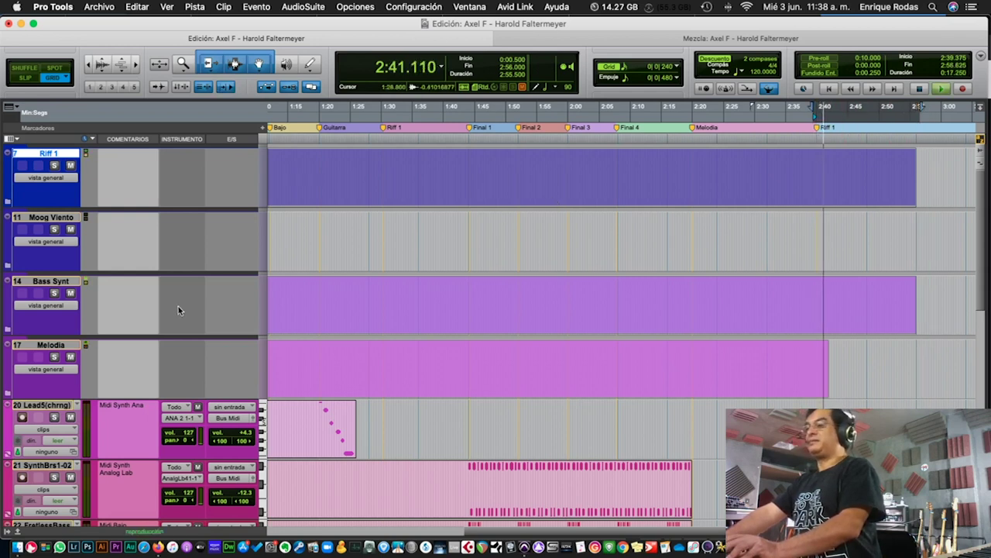
scroll(116, 313, "down", 10)
scroll(44, 323, "up", 5)
scroll(44, 324, "up", 4)
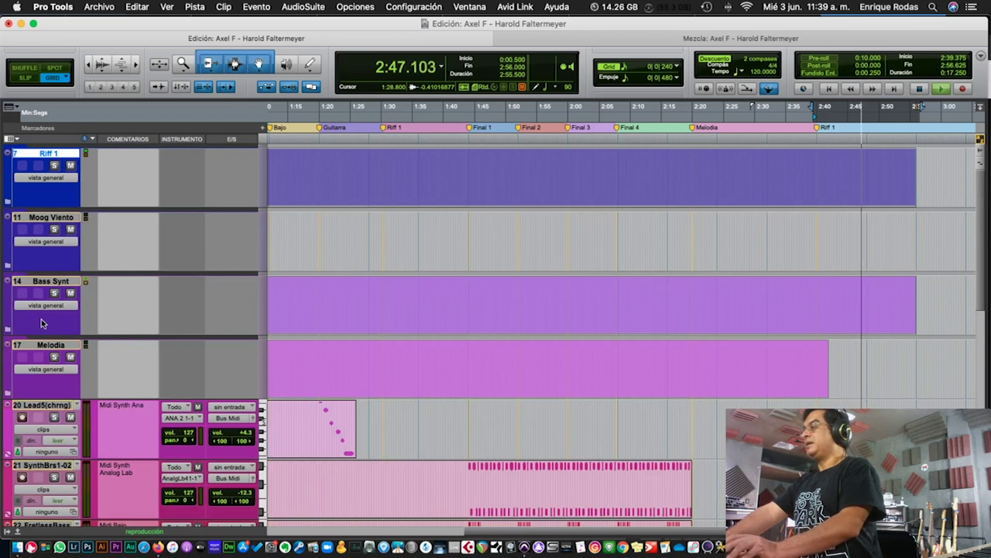
scroll(42, 327, "down", 4)
scroll(43, 330, "up", 4)
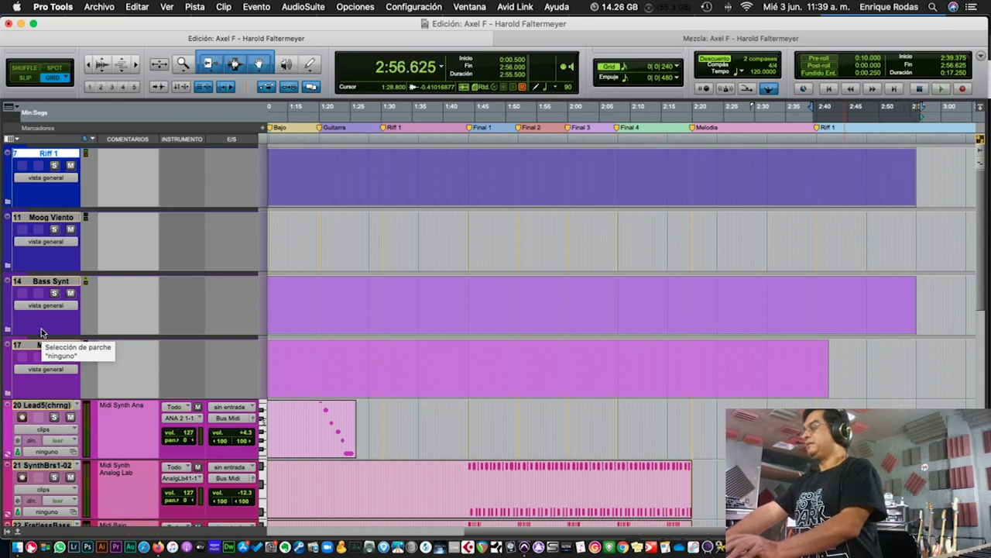
key("space")
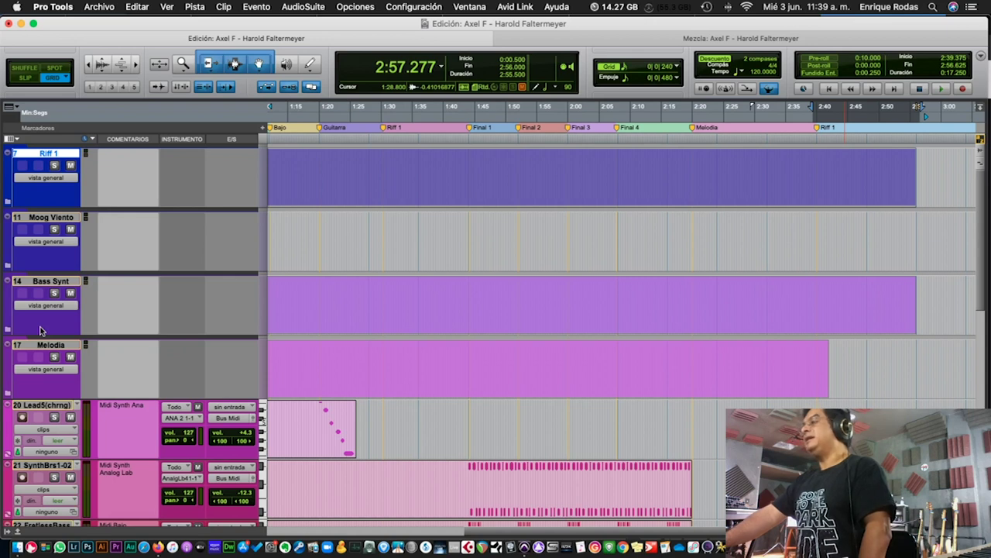
Review the complete arrangement along the section markers from the first Riff 1 to the closing Riff 1, including the lower tracks
scroll(412, 346, "down", 6)
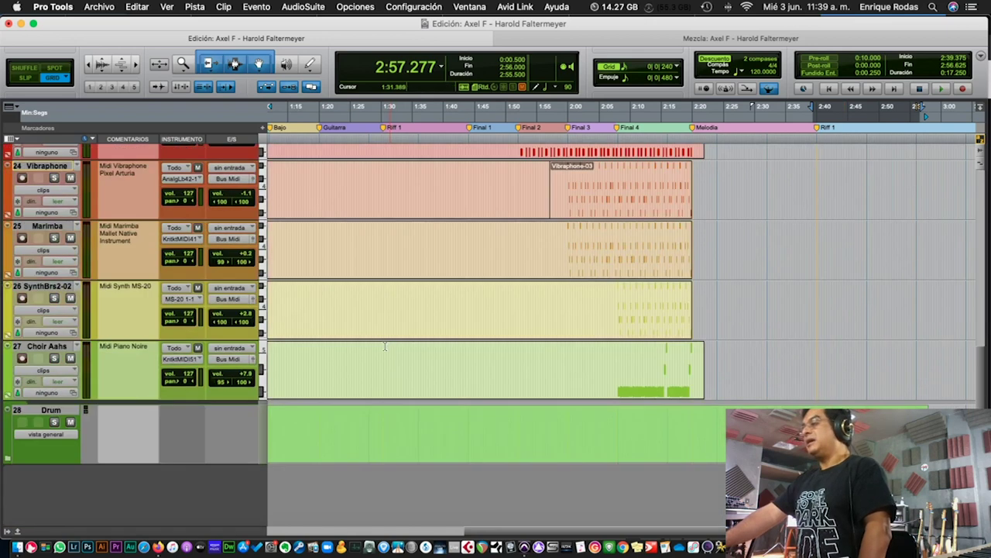
scroll(353, 342, "up", 6)
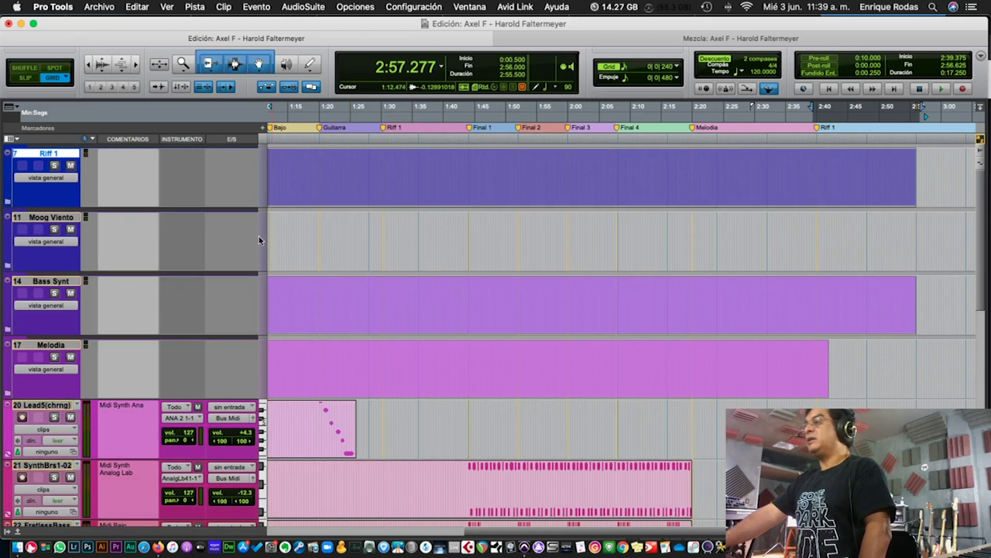
key("Home")
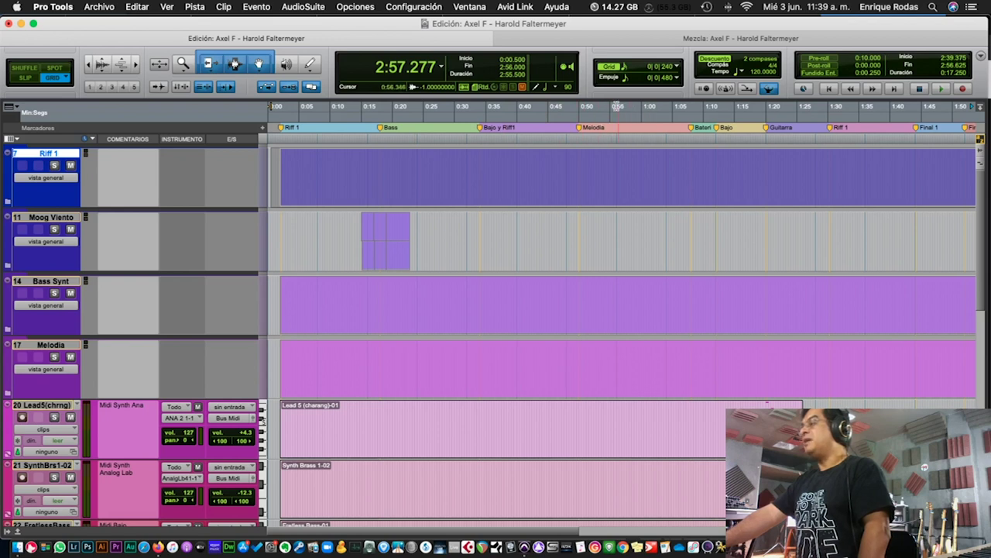
scroll(620, 310, "right", 5)
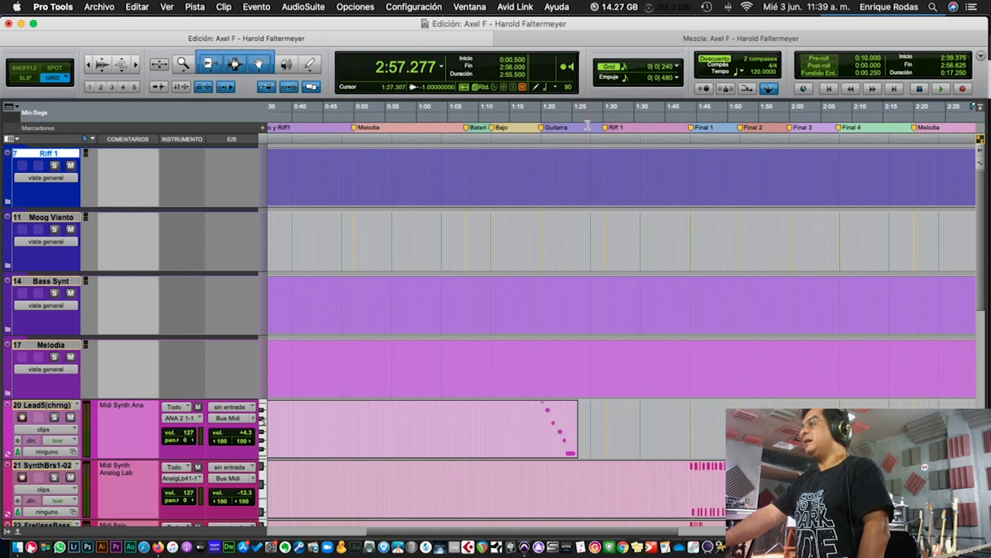
scroll(545, 129, "right", 3)
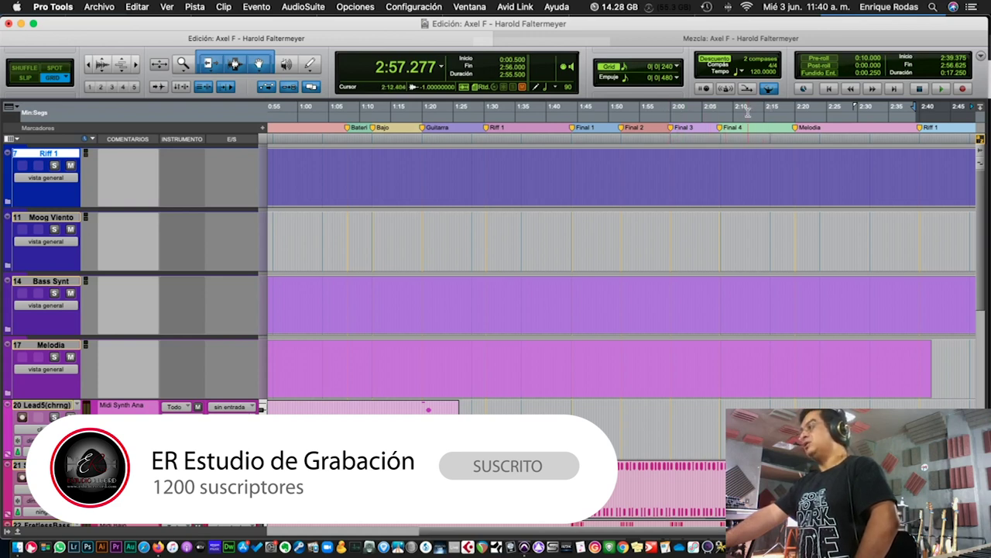
scroll(813, 112, "right", 5)
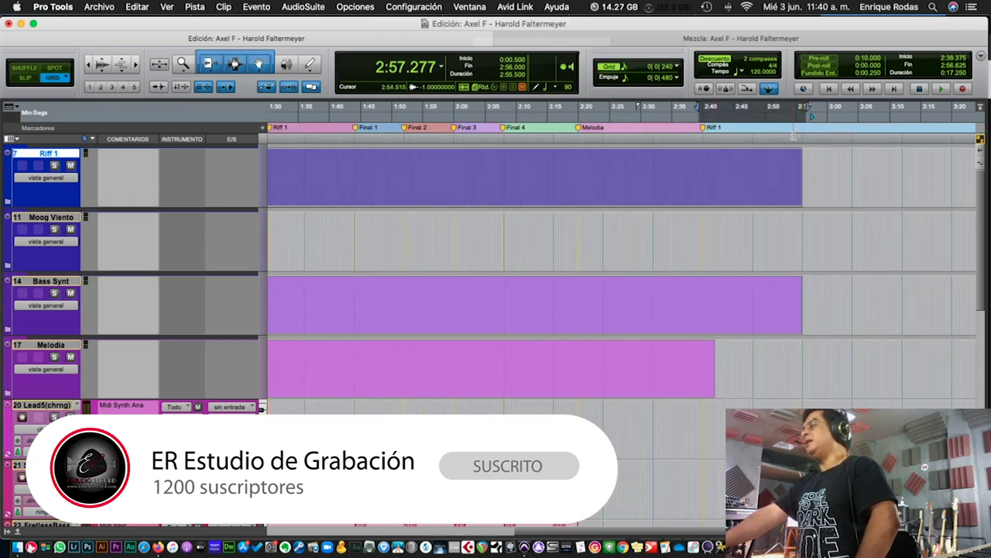
scroll(604, 218, "down", 5)
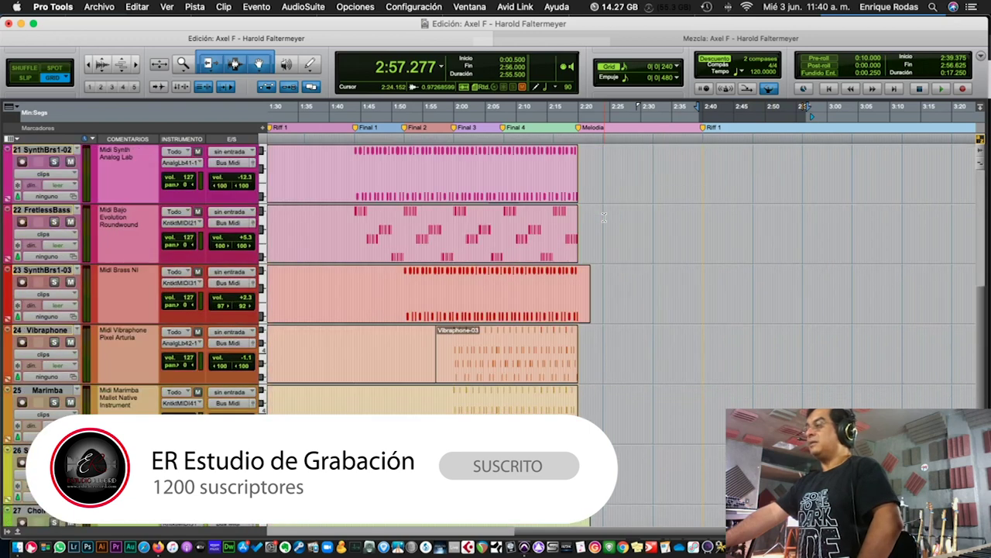
scroll(603, 218, "down", 4)
scroll(603, 218, "left", 10)
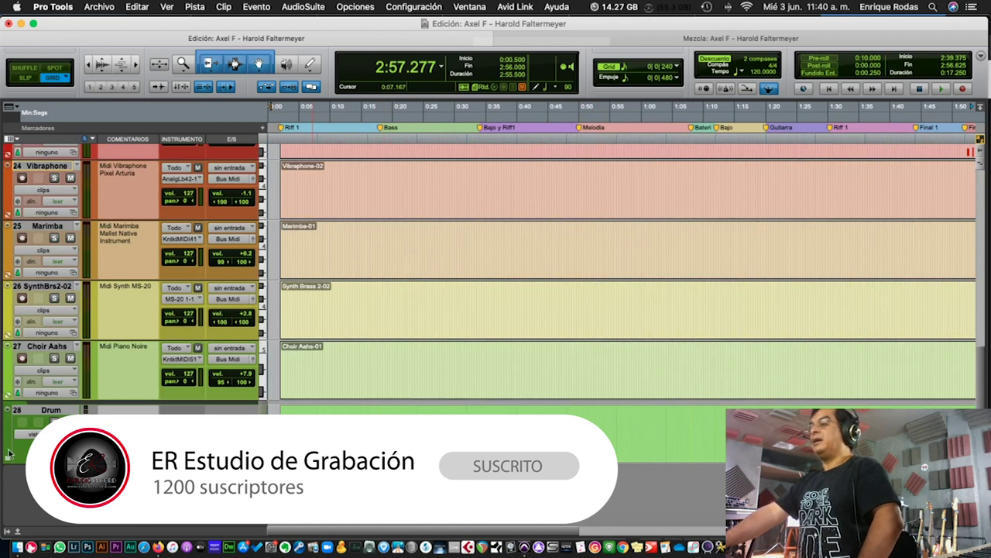
Examine the Drums track inside the Drum folder, collapse the folder and look over the tracks back up to Riff 1
scroll(165, 410, "down", 3)
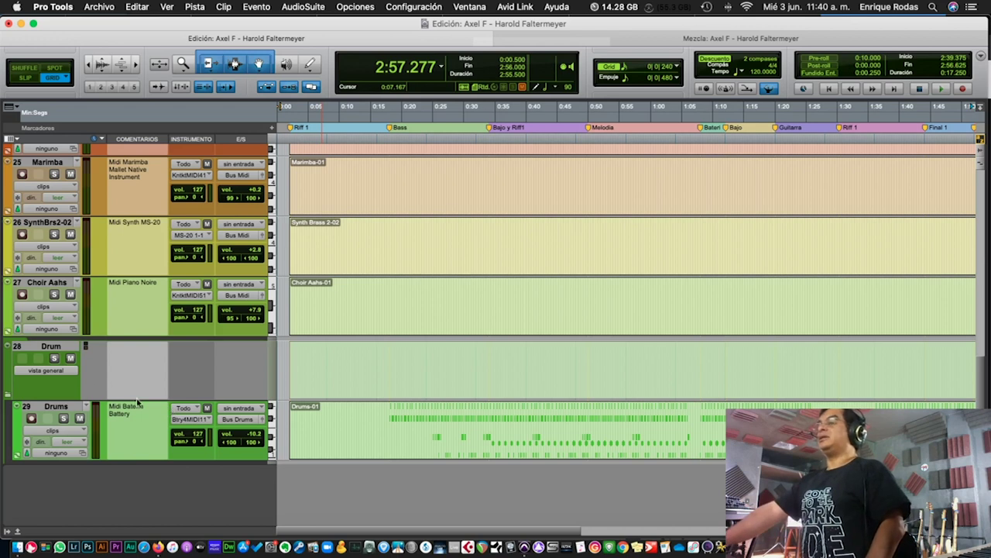
left_click(11, 398)
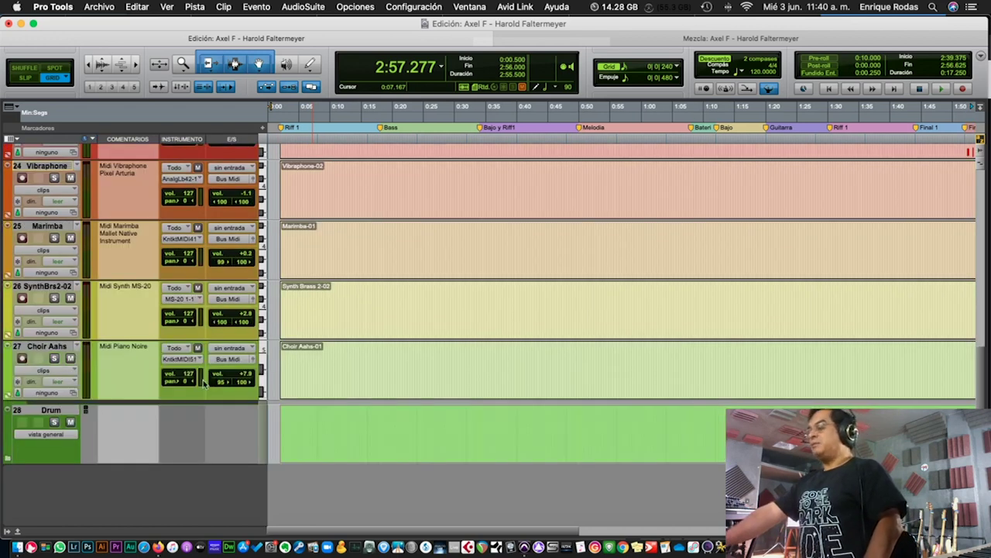
scroll(302, 370, "up", 5)
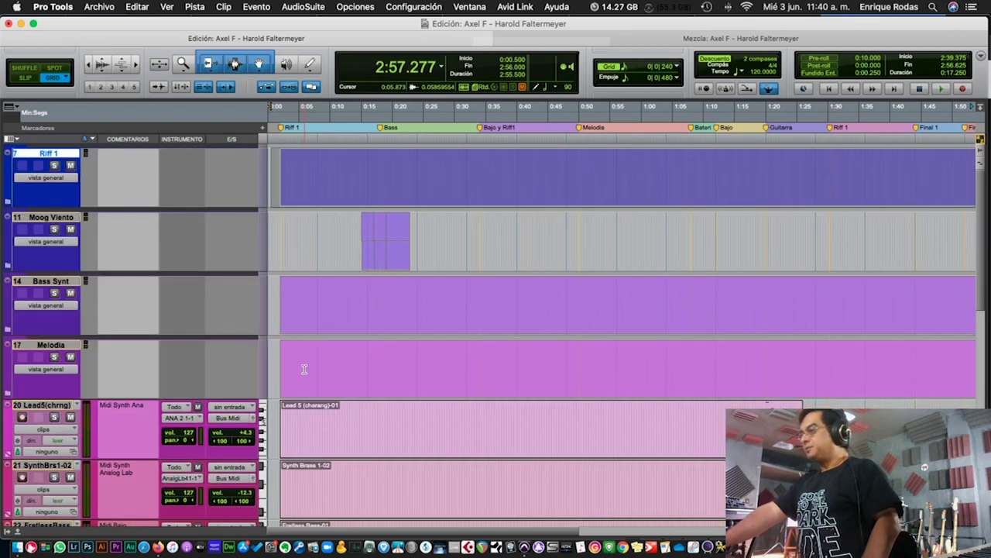
scroll(371, 365, "down", 5)
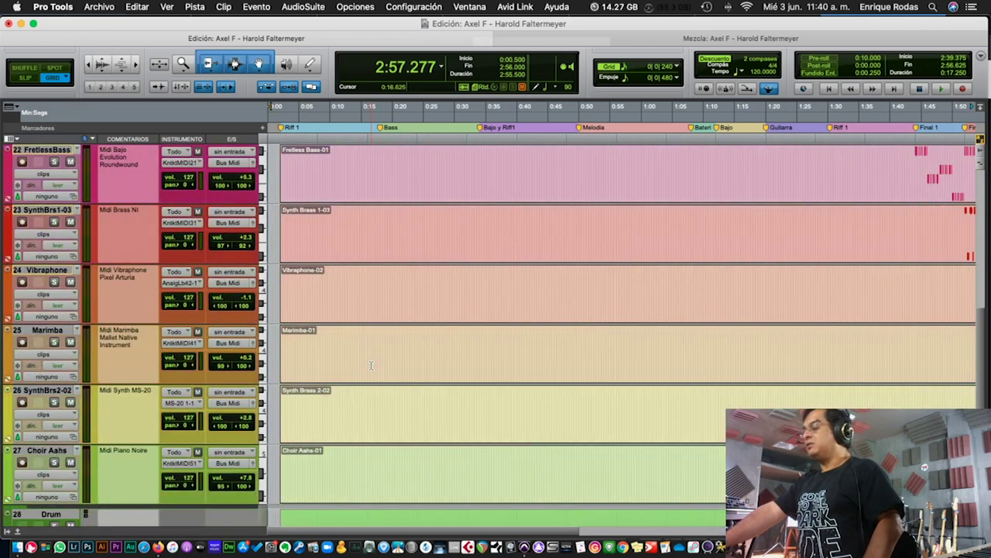
scroll(371, 364, "down", 1)
scroll(371, 364, "up", 4)
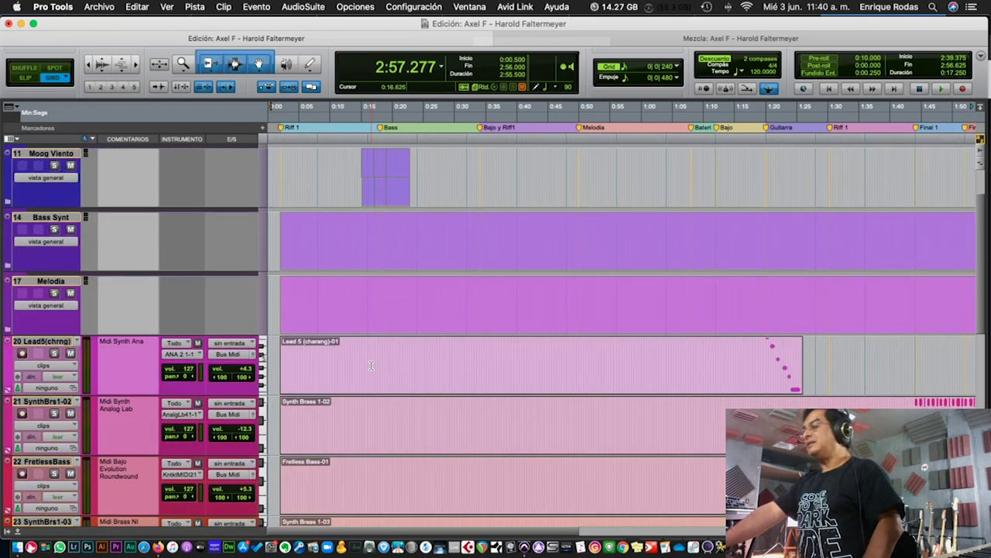
scroll(371, 365, "up", 1)
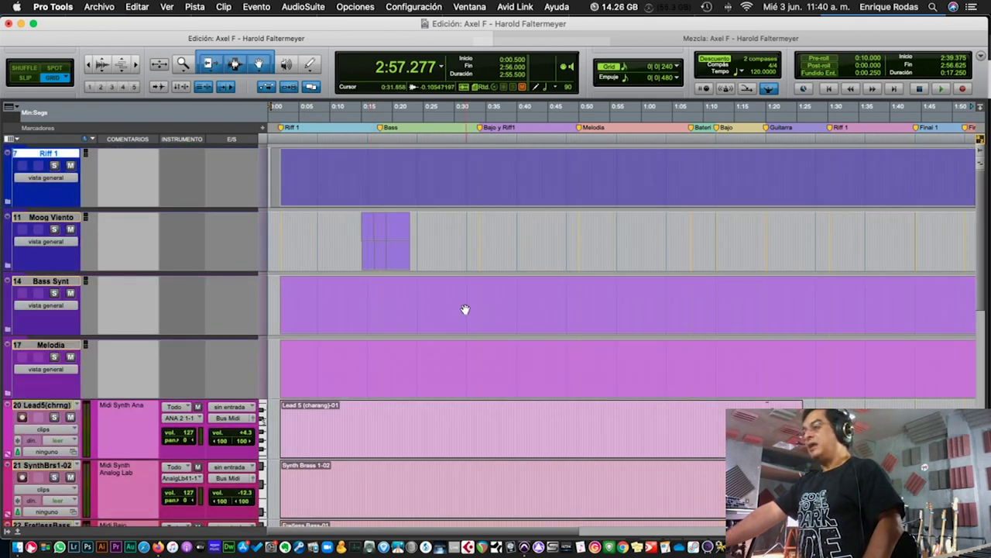